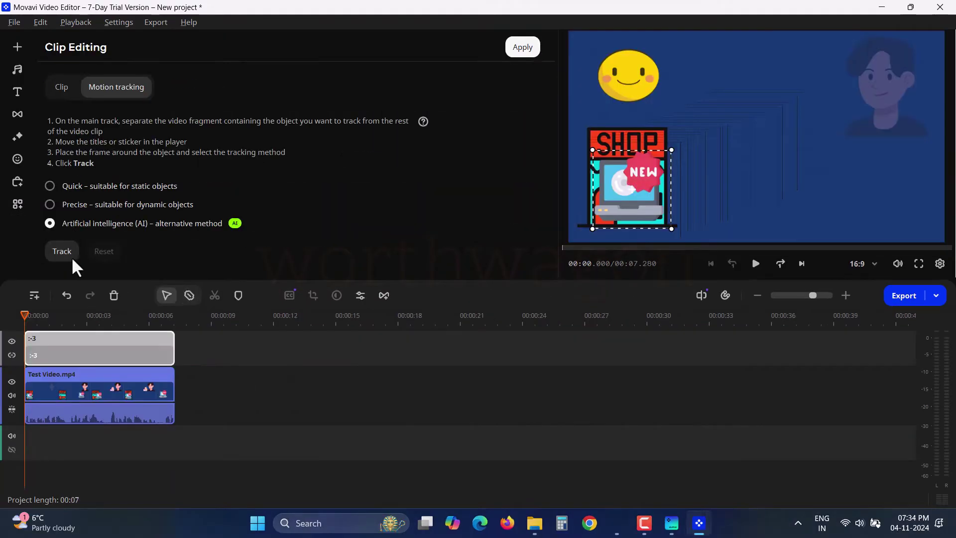
- Start AI motion tracking on the sticker, then browse the titles and transitions libraries
{"action": "left_click", "coordinate": [61, 254]}
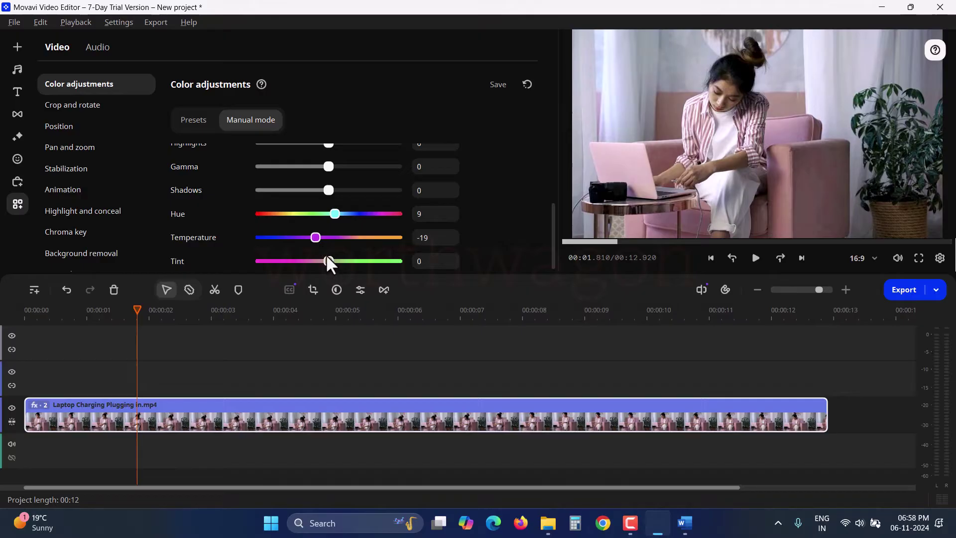
{"action": "left_click", "coordinate": [17, 92]}
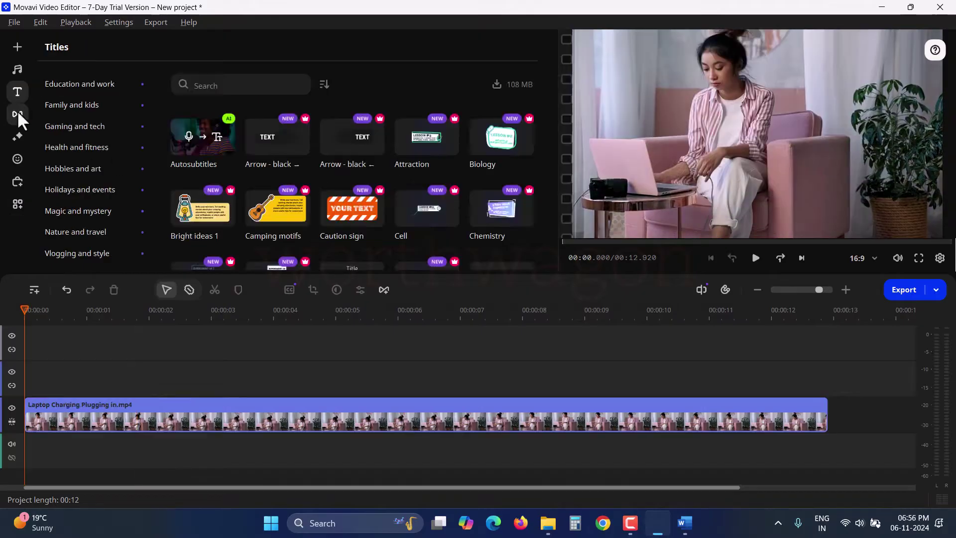
{"action": "left_click", "coordinate": [17, 114]}
{"action": "left_click", "coordinate": [49, 84]}
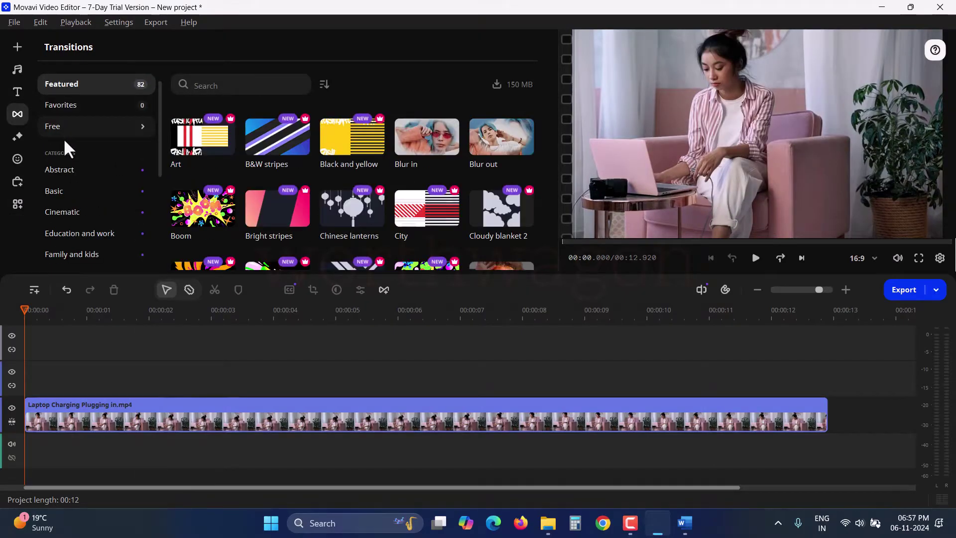
{"action": "scroll", "coordinate": [100, 199], "scroll_direction": "down", "scroll_amount": 3}
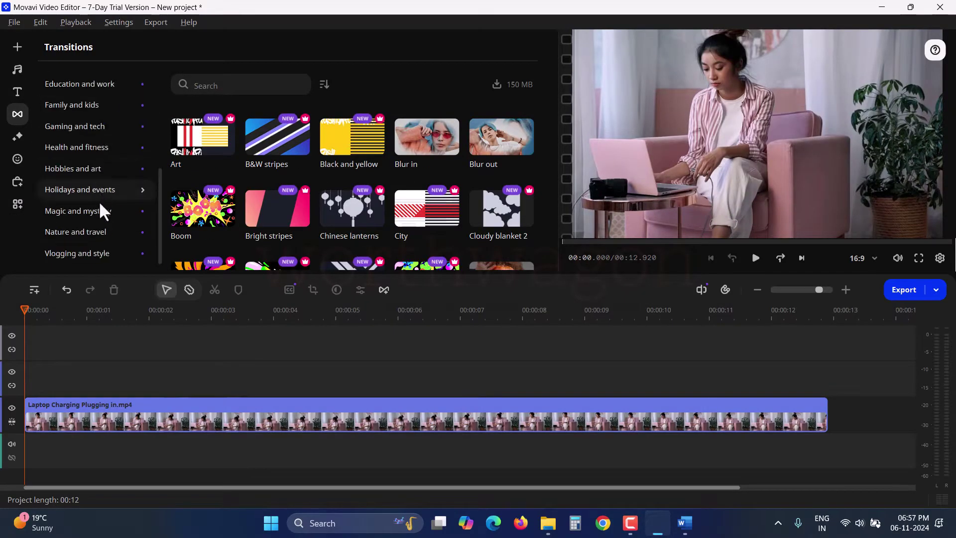
{"action": "scroll", "coordinate": [99, 219], "scroll_direction": "up", "scroll_amount": 3}
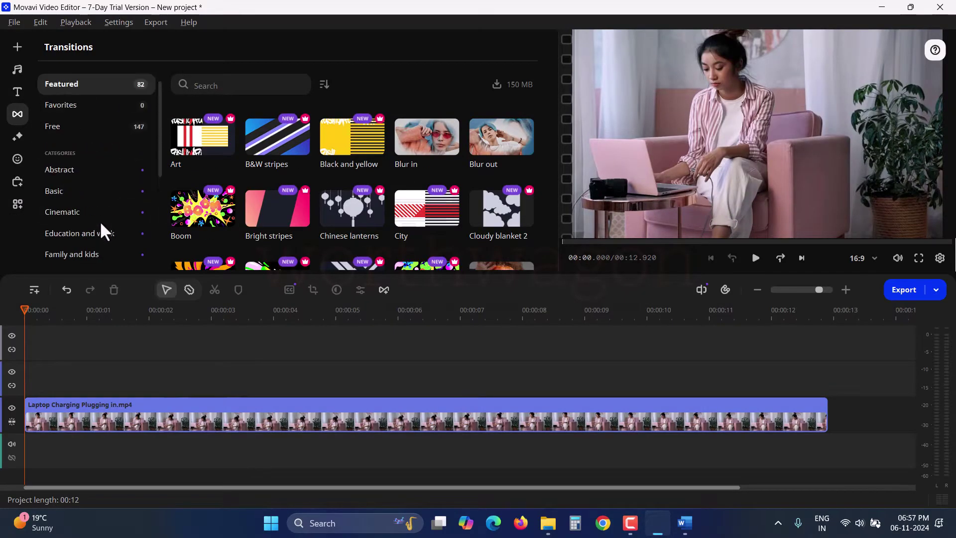
- Browse filters and the special-effects and callout stickers, then download and install Movavi Video Editor 2025
{"action": "left_click", "coordinate": [18, 136]}
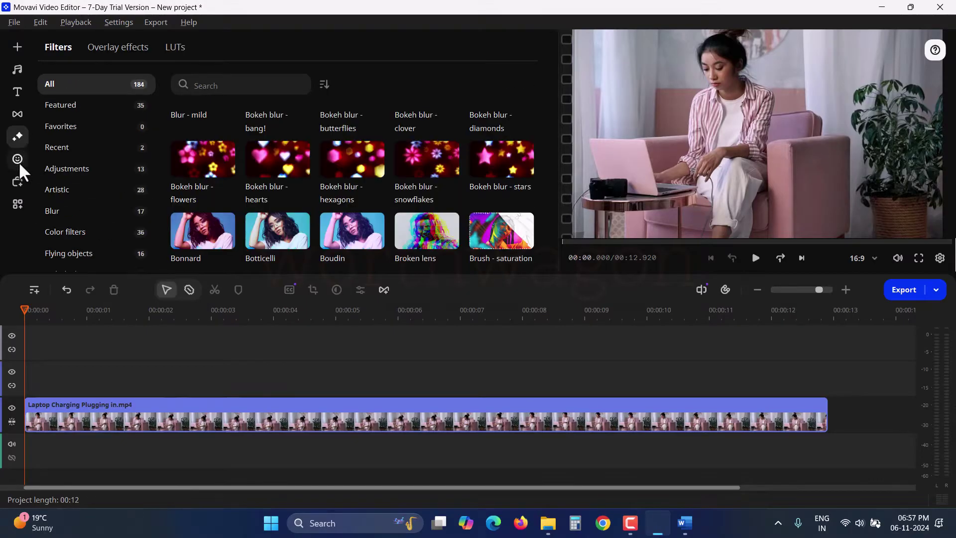
{"action": "left_click", "coordinate": [18, 160]}
{"action": "left_click", "coordinate": [124, 47]}
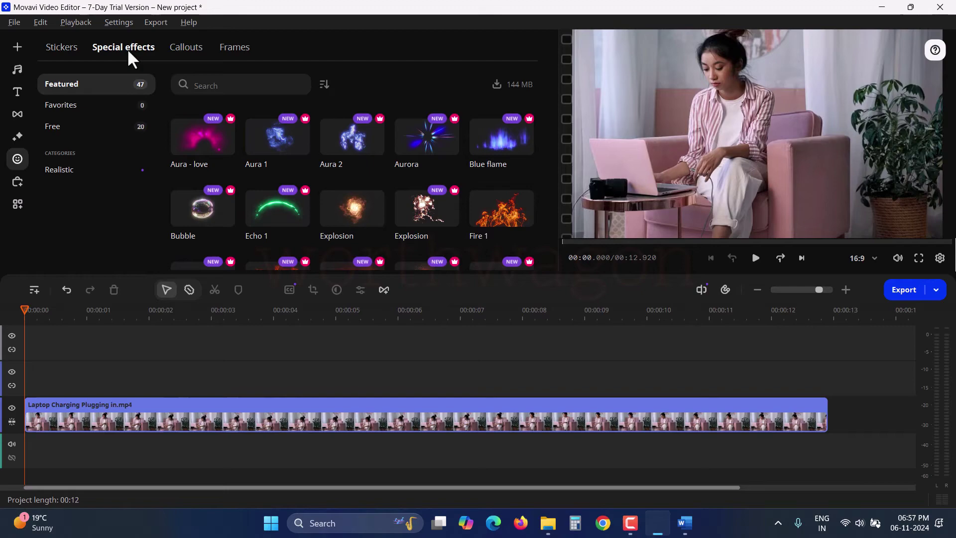
{"action": "left_click", "coordinate": [186, 47]}
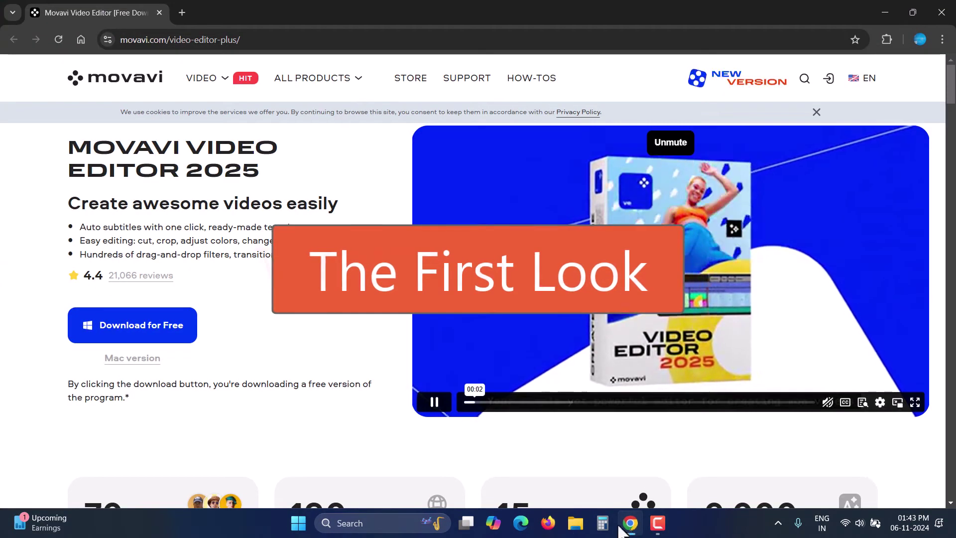
{"action": "left_click", "coordinate": [156, 327]}
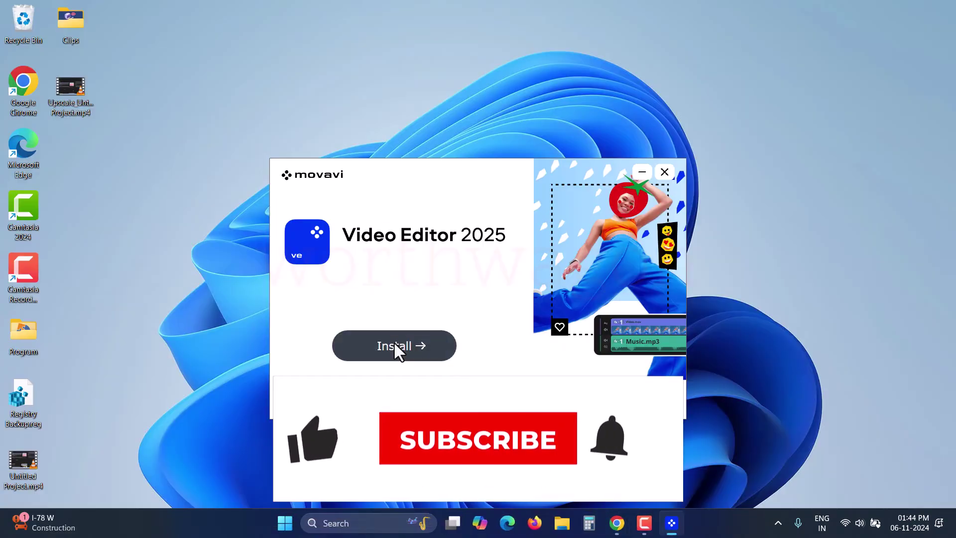
{"action": "left_click", "coordinate": [394, 342]}
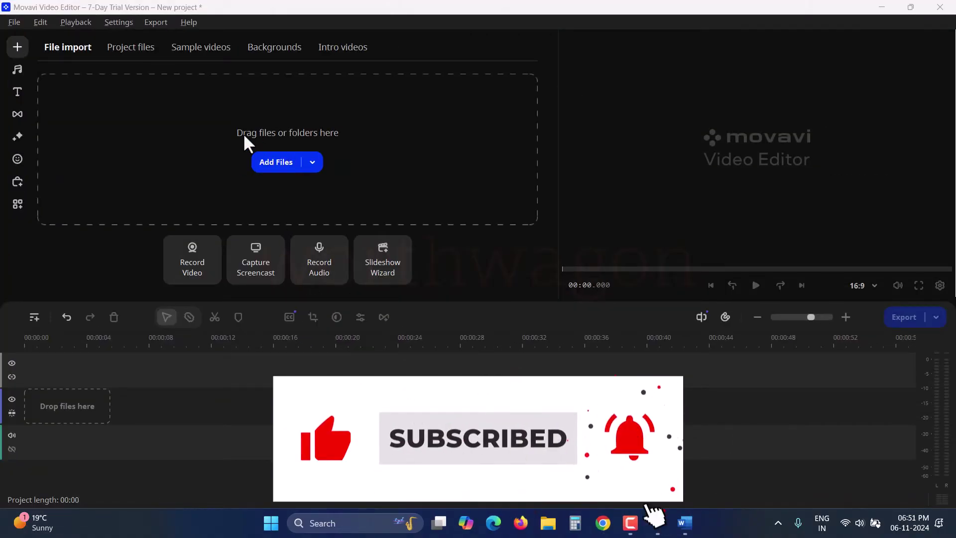
- Look through the Project files, Sample videos, Backgrounds and Intro videos tabs, then return to File import
{"action": "left_click", "coordinate": [145, 46]}
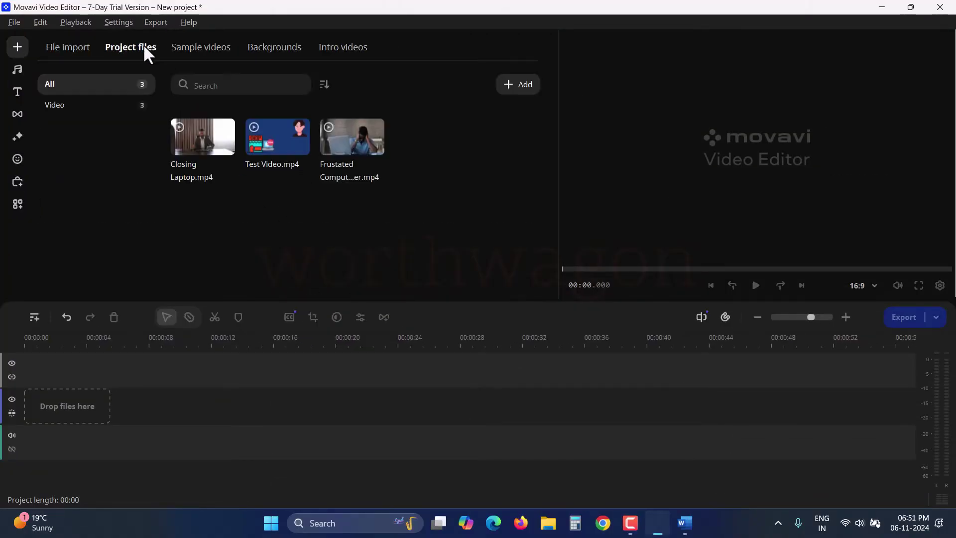
{"action": "left_click", "coordinate": [198, 52]}
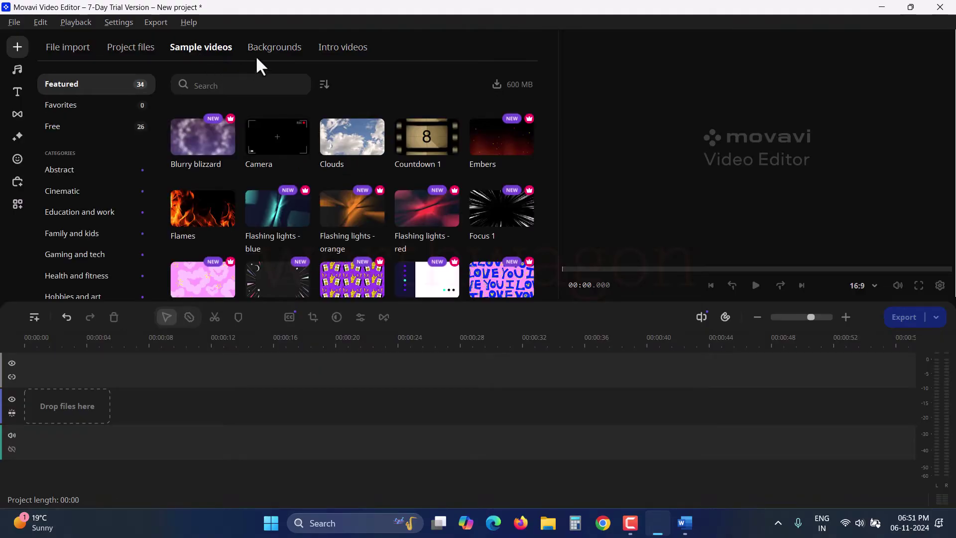
{"action": "left_click", "coordinate": [270, 51]}
{"action": "left_click", "coordinate": [348, 53]}
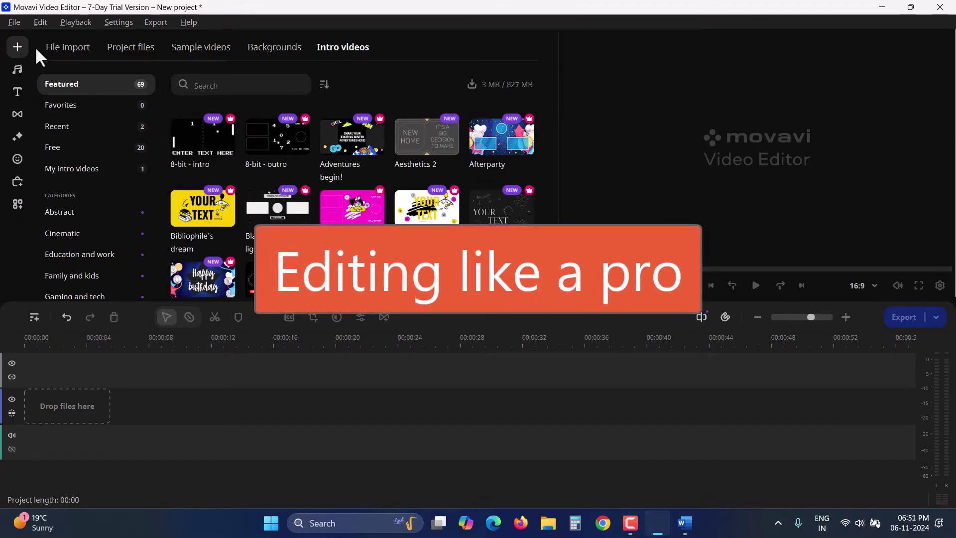
{"action": "left_click", "coordinate": [56, 52]}
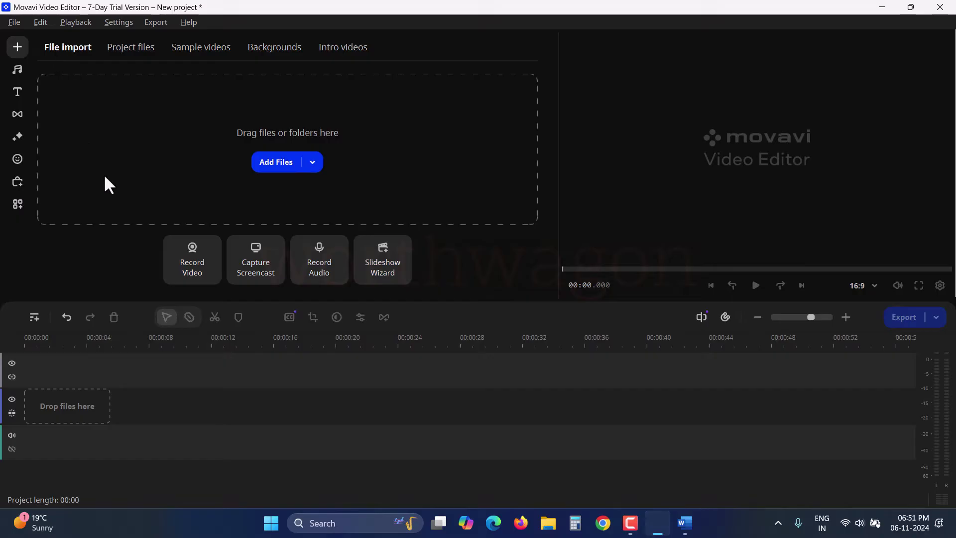
- Import Computer Frustation.mp4 from the Clips folder and put fast laptop work 3.mp4 on the timeline
{"action": "left_click", "coordinate": [277, 160]}
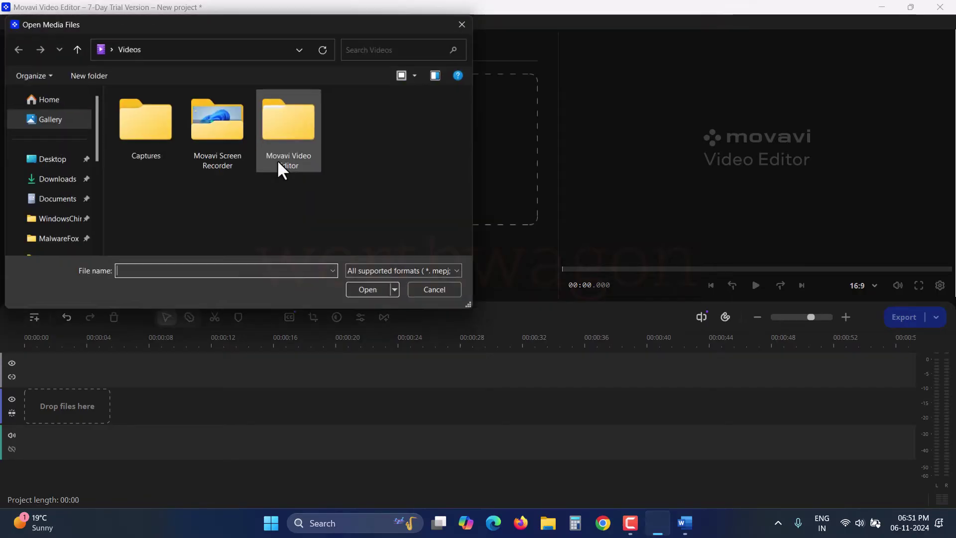
{"action": "left_click", "coordinate": [436, 291]}
{"action": "left_click", "coordinate": [547, 523]}
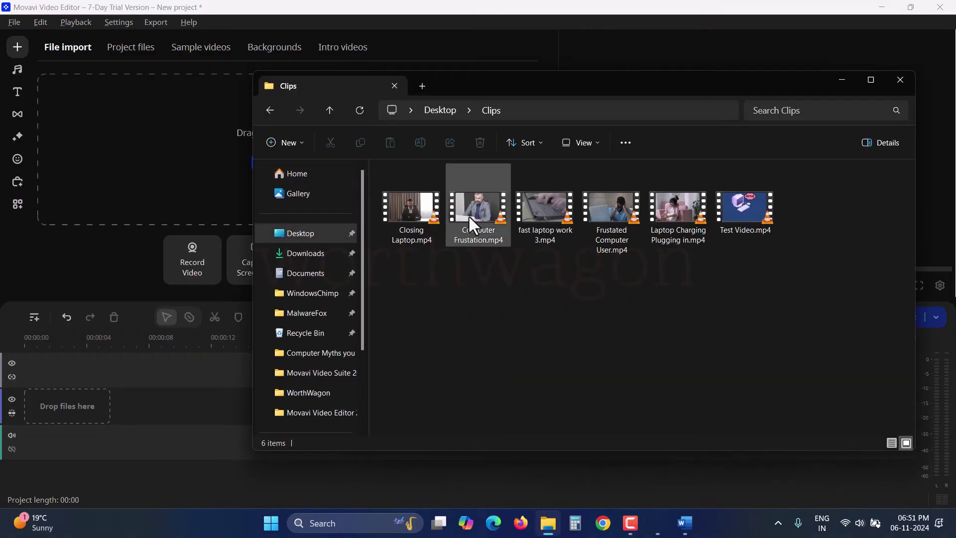
{"action": "left_click_drag", "start_coordinate": [468, 215], "coordinate": [196, 239]}
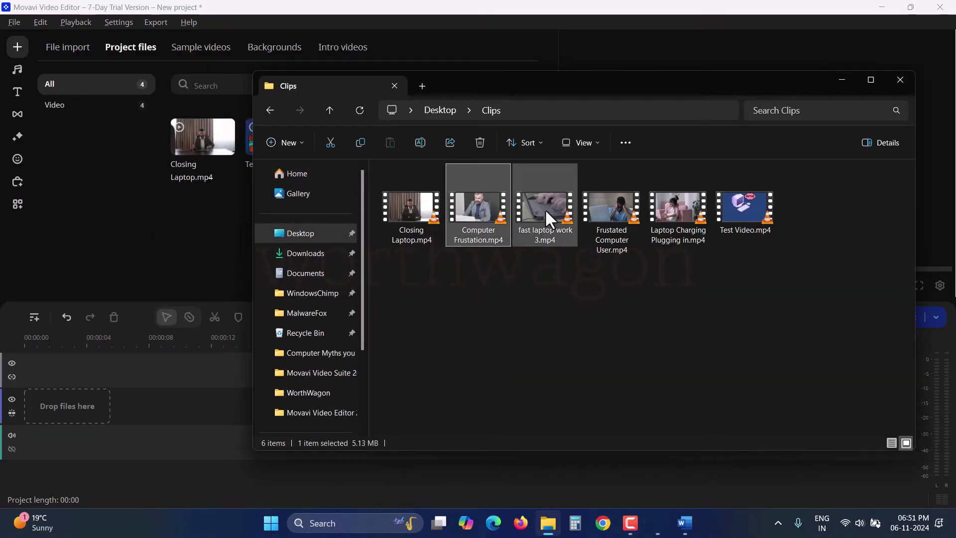
{"action": "left_click_drag", "start_coordinate": [545, 208], "coordinate": [103, 425]}
{"action": "left_click", "coordinate": [31, 336]}
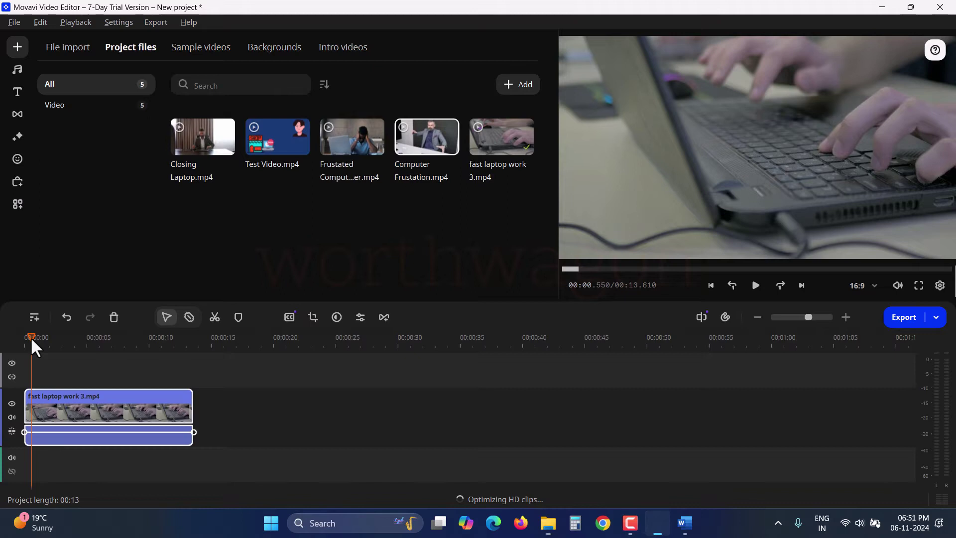
- Split fast laptop work 3.mp4 at two playhead positions, then undo the splits with Ctrl+Z
{"action": "left_click", "coordinate": [79, 337]}
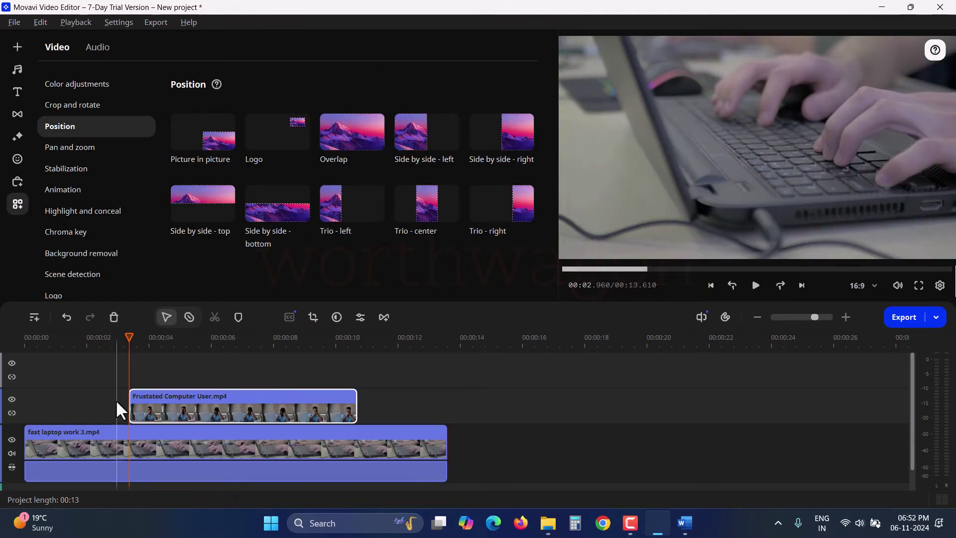
{"action": "left_click", "coordinate": [116, 399]}
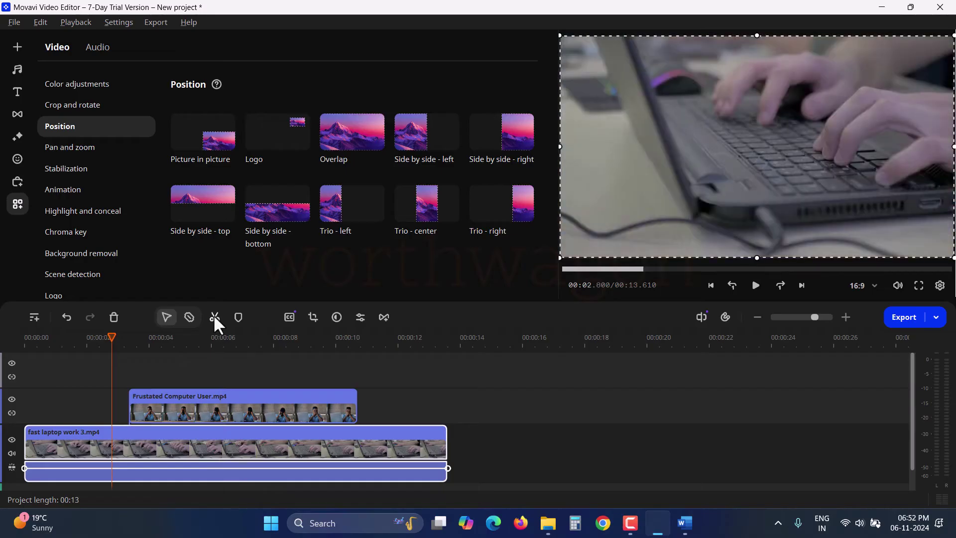
{"action": "left_click", "coordinate": [215, 317]}
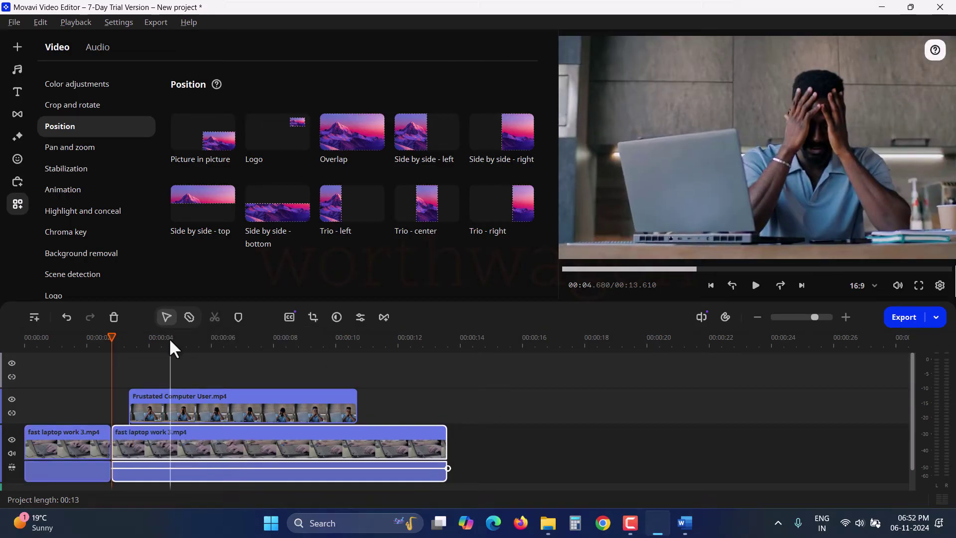
{"action": "left_click_drag", "start_coordinate": [106, 350], "coordinate": [81, 349]}
{"action": "left_click", "coordinate": [69, 452]}
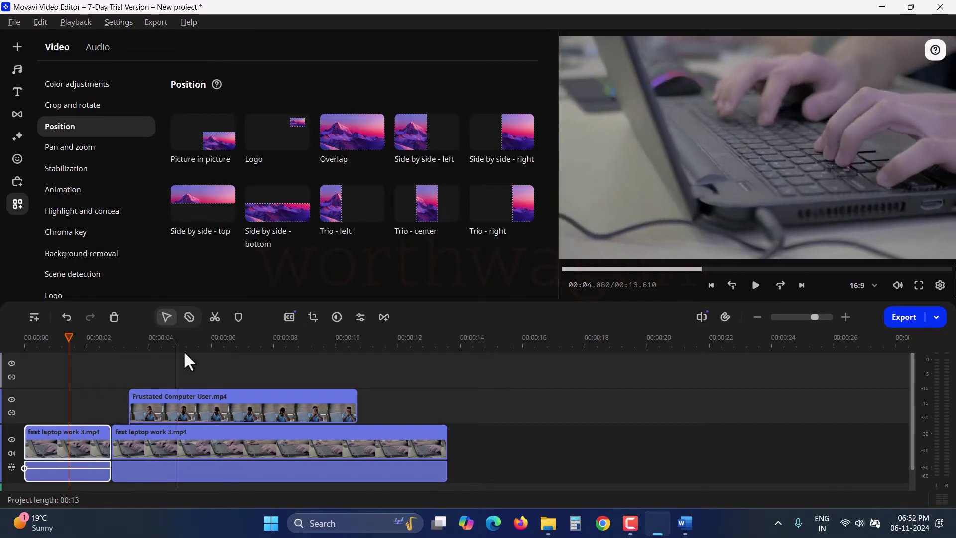
{"action": "left_click", "coordinate": [210, 318]}
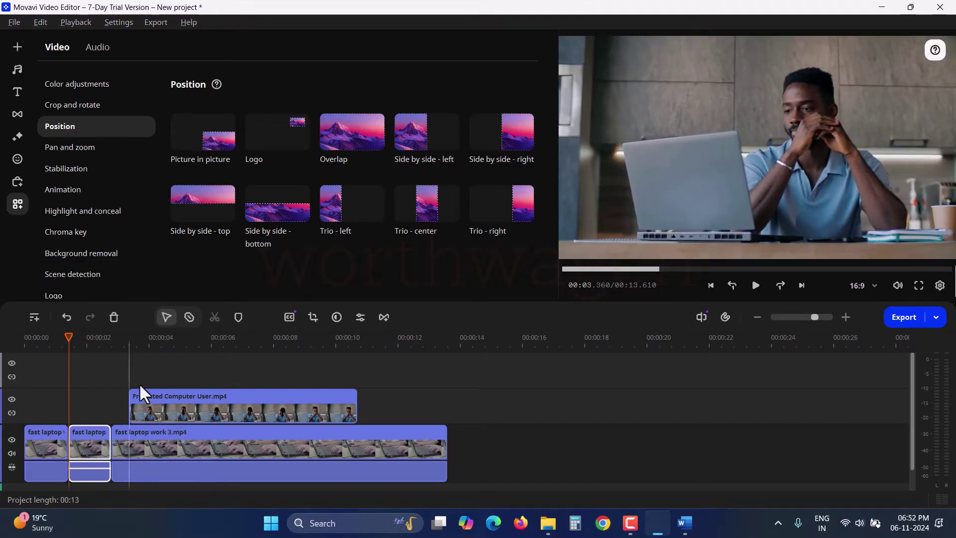
{"action": "key", "text": "ctrl+z"}
{"action": "key", "text": "ctrl+z"}
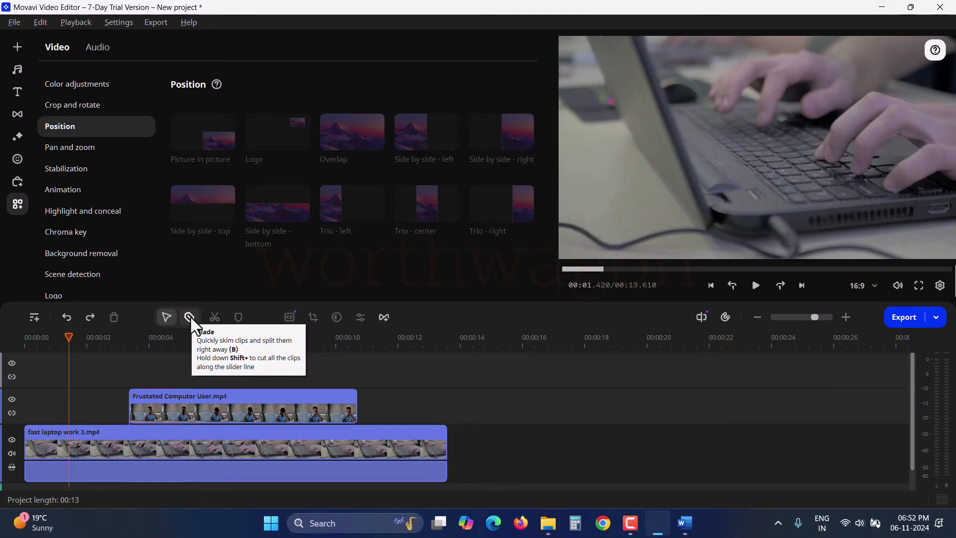
- Blade the laptop-work clip at about 1.4, 2, 2.6, 3.4, 4.8 and 6.2 seconds
{"action": "left_click", "coordinate": [190, 318]}
{"action": "key", "text": "b"}
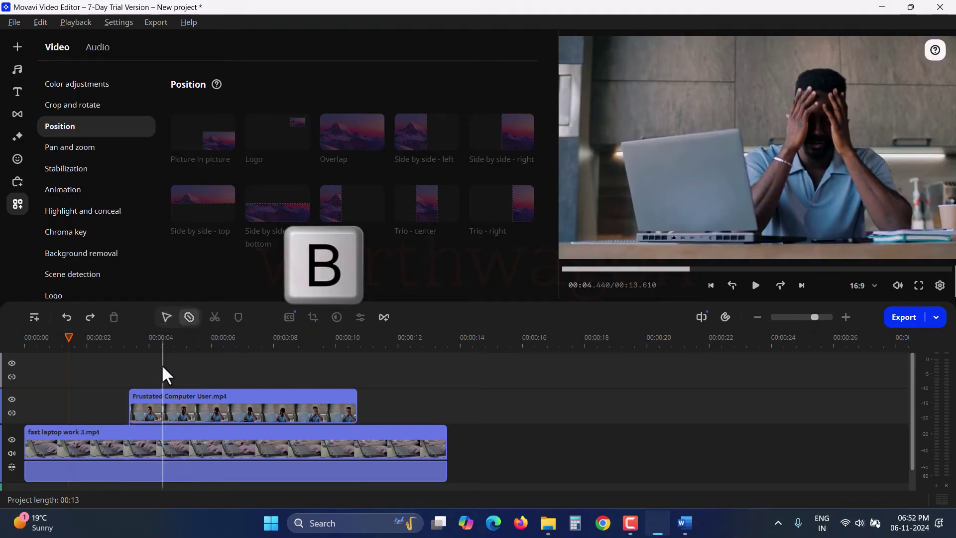
{"action": "left_click", "coordinate": [69, 450]}
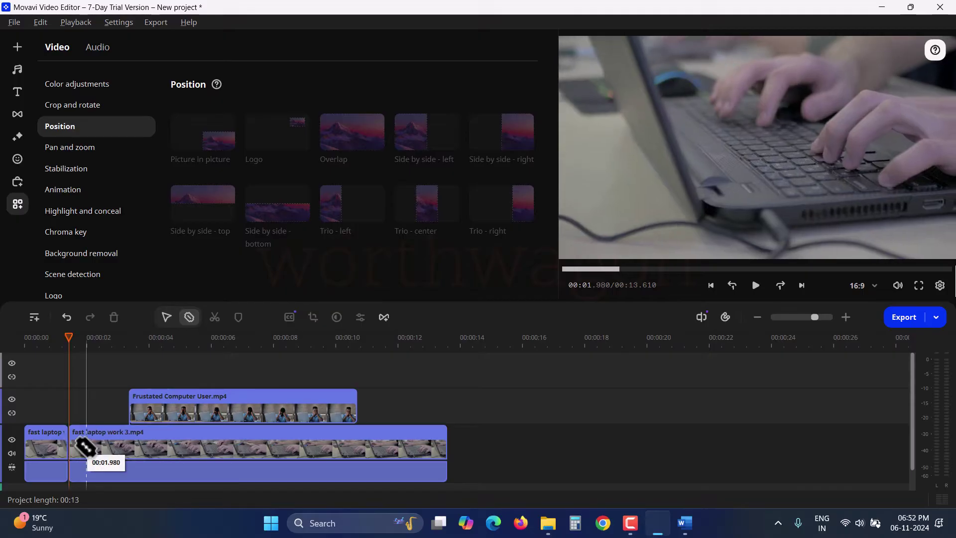
{"action": "left_click", "coordinate": [86, 447]}
{"action": "left_click", "coordinate": [105, 447]}
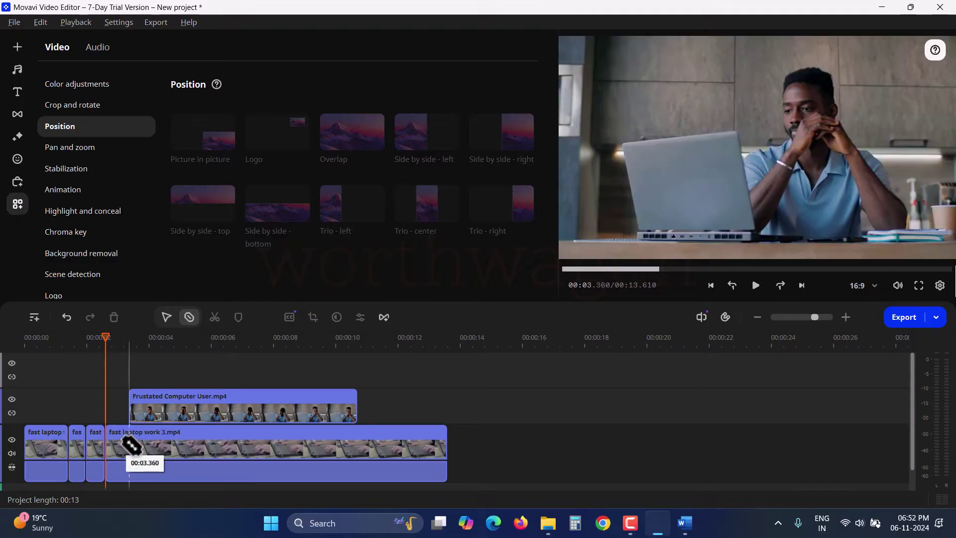
{"action": "left_click", "coordinate": [128, 445]}
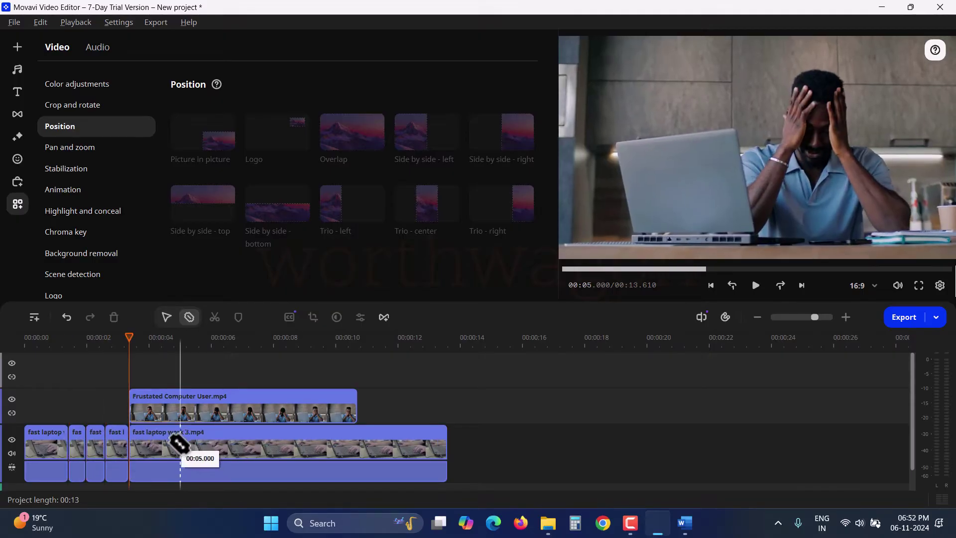
{"action": "left_click", "coordinate": [180, 446]}
{"action": "left_click", "coordinate": [207, 446]}
- Shift-cut through both stacked clips at about 7.6 seconds and several further points
{"action": "key", "text": "shift"}
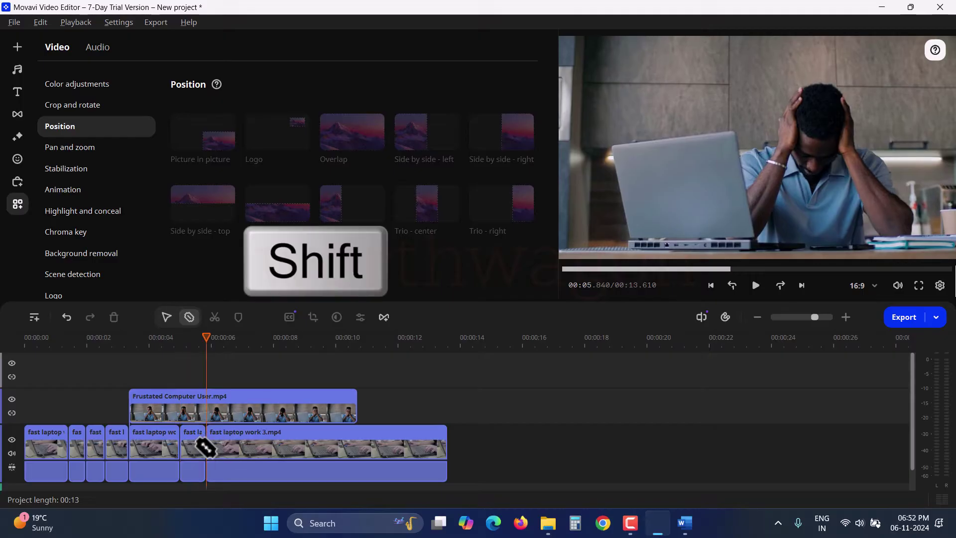
{"action": "left_click", "coordinate": [264, 445], "text": "shift"}
{"action": "left_click", "coordinate": [278, 445], "text": "shift"}
{"action": "left_click", "coordinate": [293, 445], "text": "shift"}
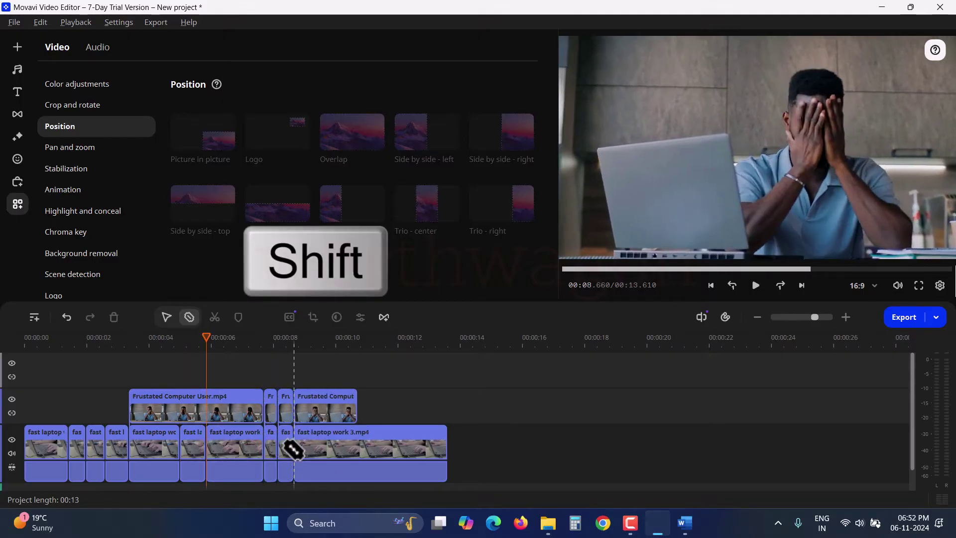
{"action": "left_click", "coordinate": [322, 446], "text": "shift"}
{"action": "left_click", "coordinate": [151, 445], "text": "shift"}
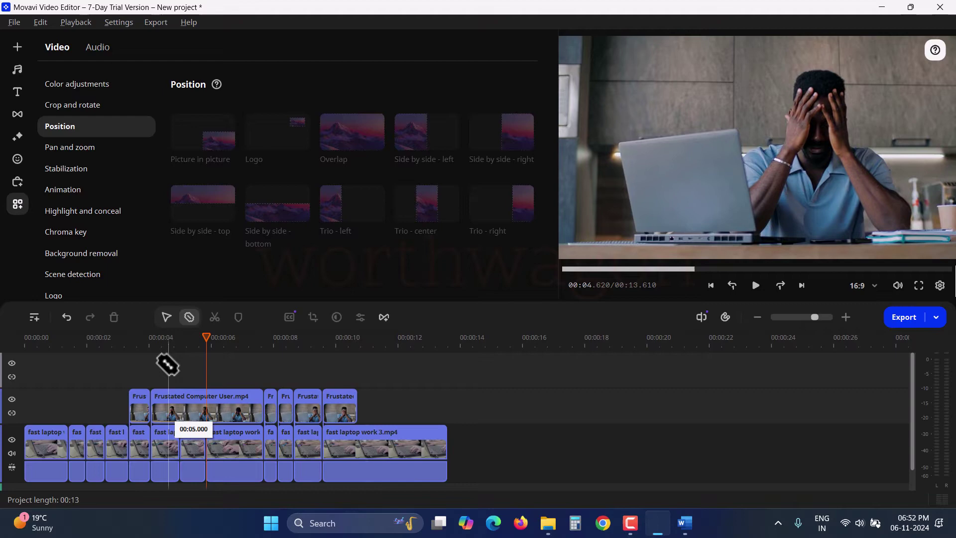
- Select several short clip pieces on both tracks and delete them, leaving gaps
{"action": "left_click", "coordinate": [166, 317]}
{"action": "left_click", "coordinate": [77, 437]}
{"action": "key", "text": "Delete"}
{"action": "left_click", "coordinate": [139, 446]}
{"action": "left_click", "coordinate": [285, 446], "text": "ctrl"}
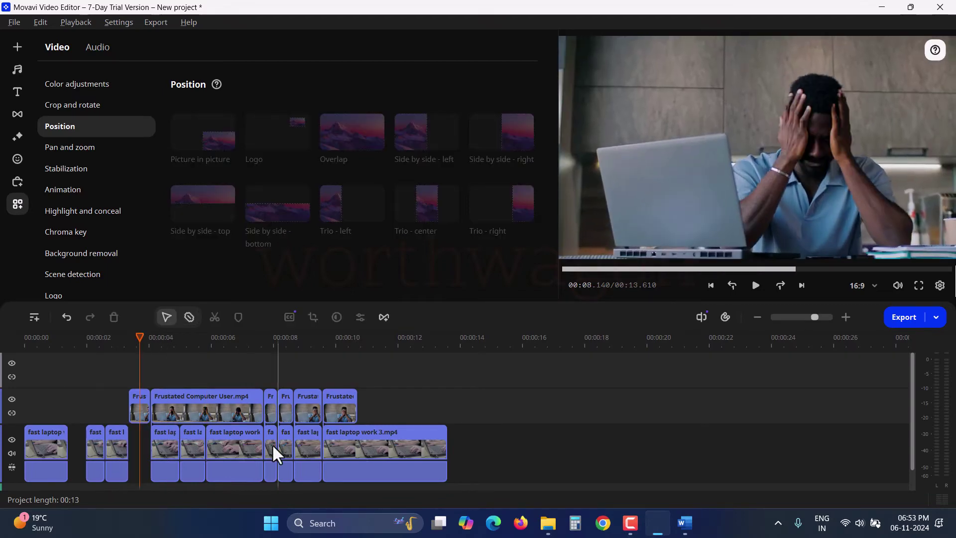
{"action": "left_click", "coordinate": [286, 408], "text": "ctrl"}
{"action": "left_click", "coordinate": [343, 408], "text": "ctrl"}
{"action": "key", "text": "Delete"}
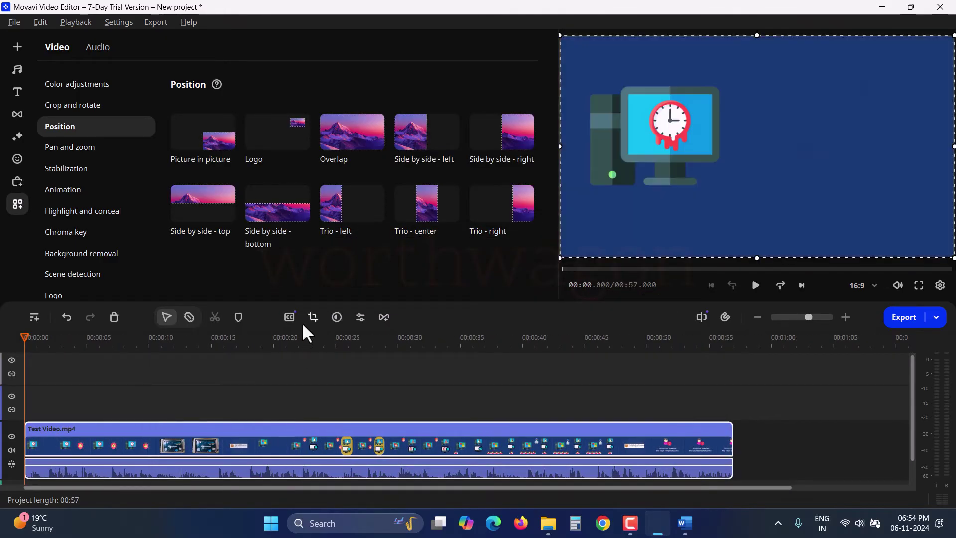
- Generate auto subtitles for Test Video.mp4 with the clip language on Auto detection
{"action": "left_click", "coordinate": [289, 318]}
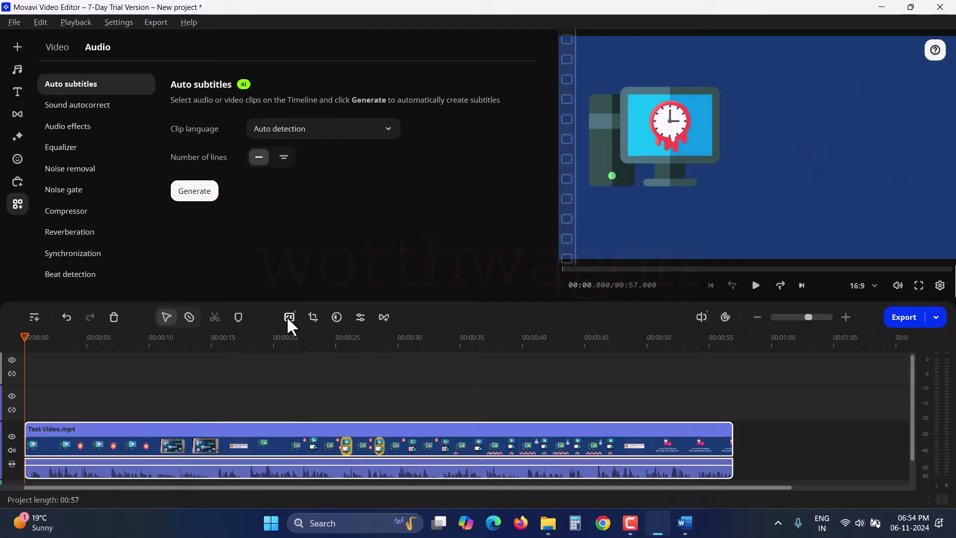
{"action": "left_click", "coordinate": [324, 129]}
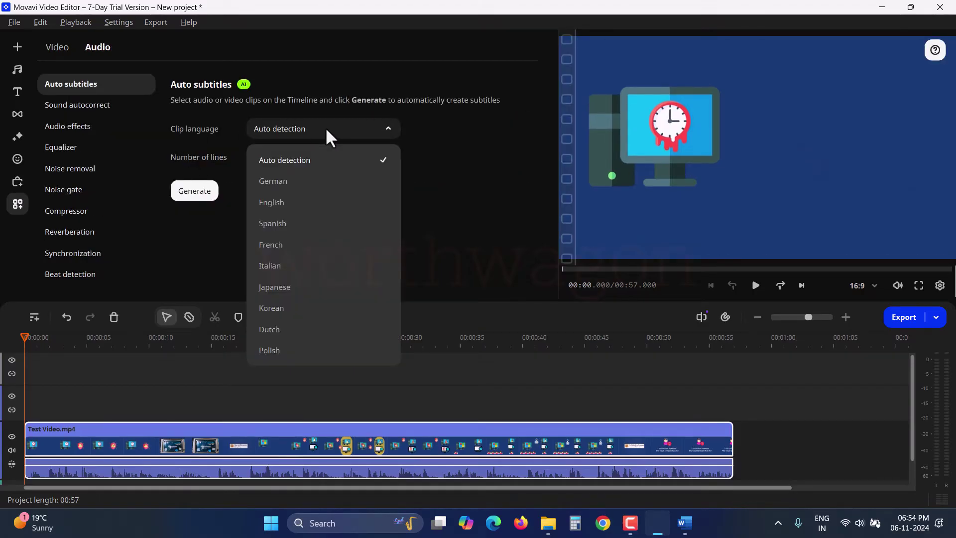
{"action": "scroll", "coordinate": [326, 244], "scroll_direction": "down", "scroll_amount": 3}
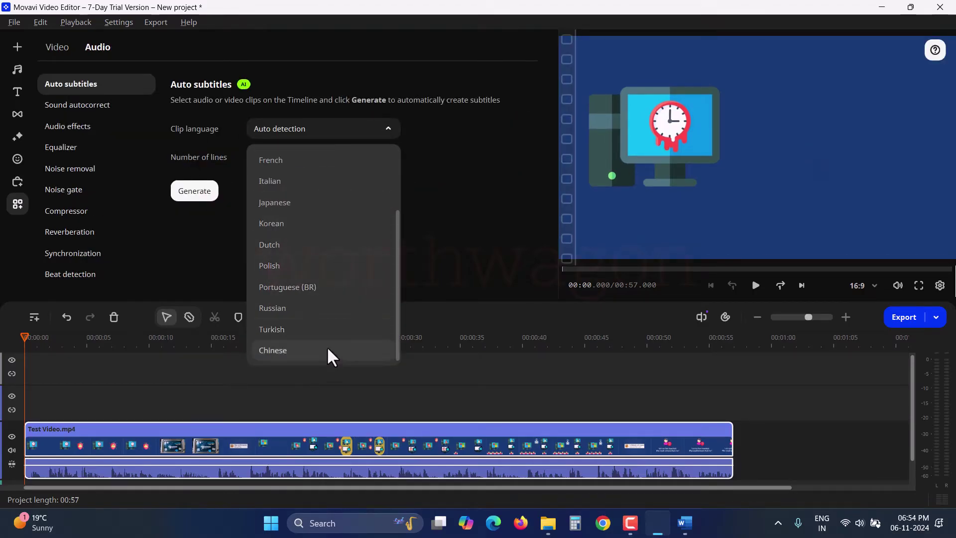
{"action": "scroll", "coordinate": [328, 339], "scroll_direction": "up", "scroll_amount": 3}
{"action": "left_click", "coordinate": [327, 165]}
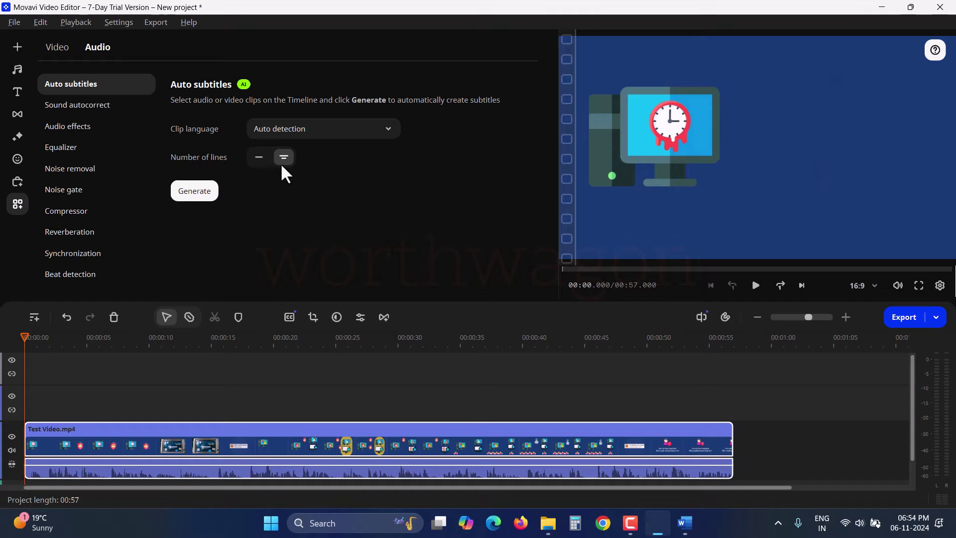
{"action": "left_click", "coordinate": [204, 195]}
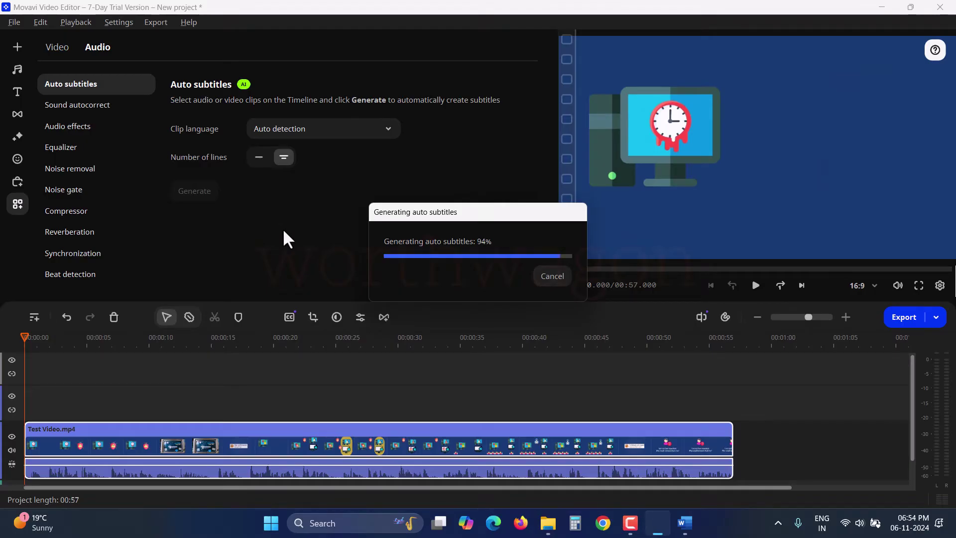
{"action": "scroll", "coordinate": [120, 262], "scroll_direction": "down", "scroll_amount": 5}
{"action": "scroll", "coordinate": [121, 256], "scroll_direction": "up", "scroll_amount": 5}
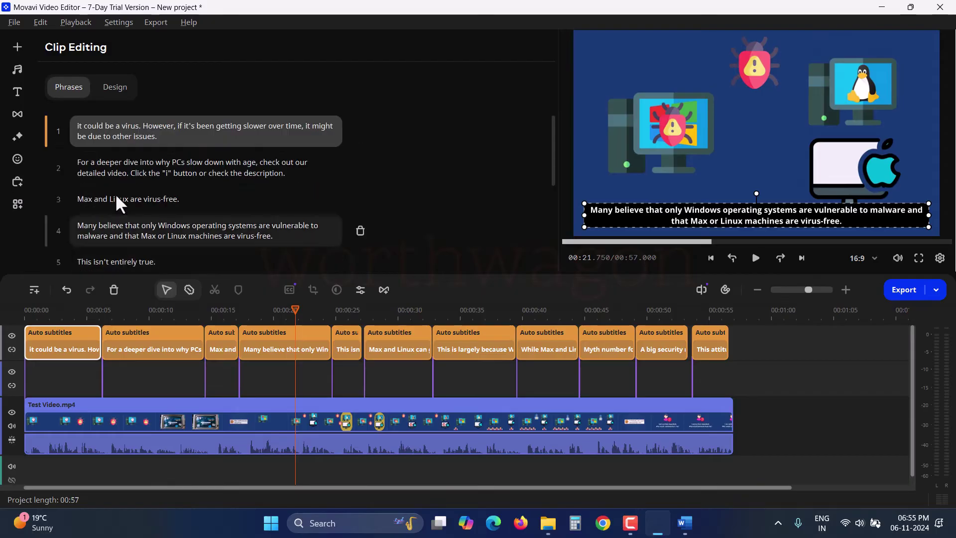
- Review the subtitle Design options, keeping the Open Sans font
{"action": "left_click", "coordinate": [109, 89]}
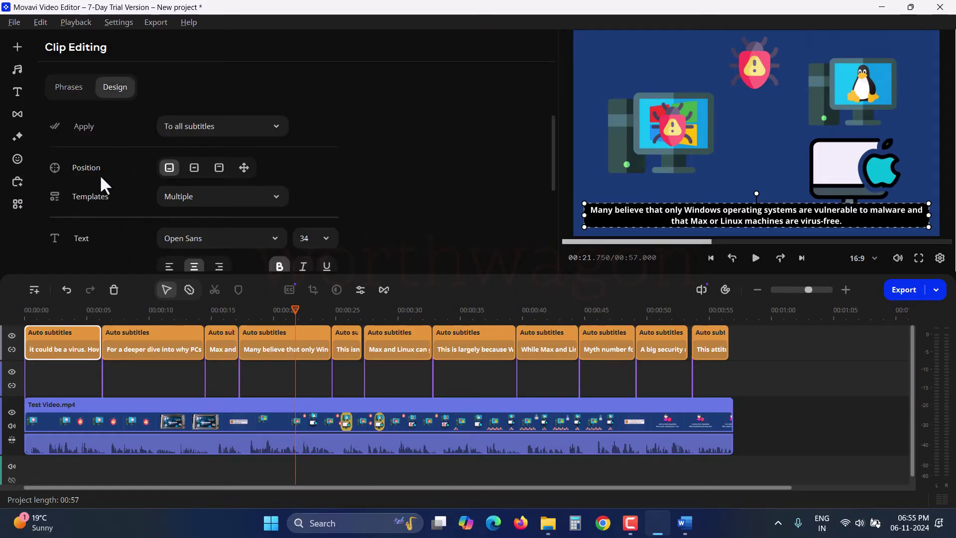
{"action": "scroll", "coordinate": [106, 216], "scroll_direction": "down", "scroll_amount": 3}
{"action": "left_click", "coordinate": [203, 169]}
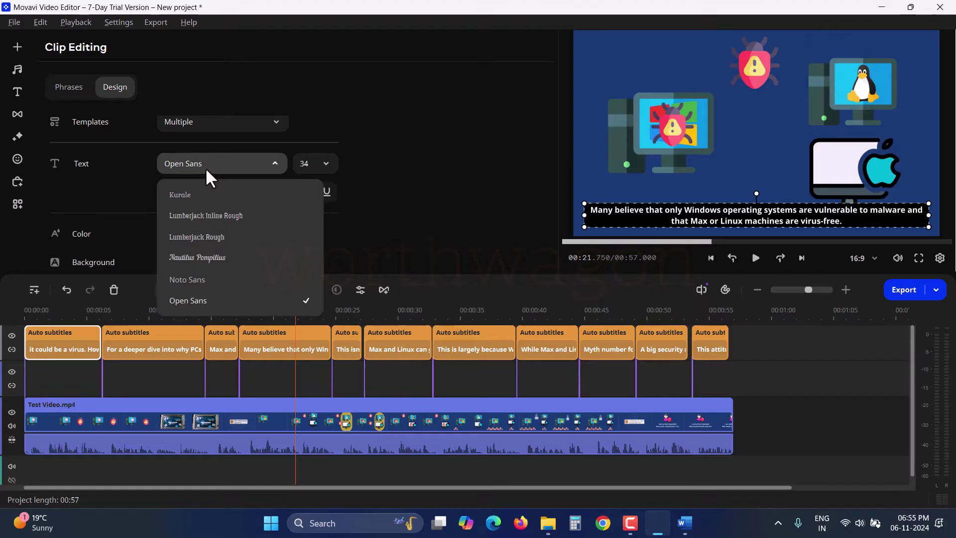
{"action": "left_click", "coordinate": [185, 280]}
{"action": "scroll", "coordinate": [97, 219], "scroll_direction": "down", "scroll_amount": 2}
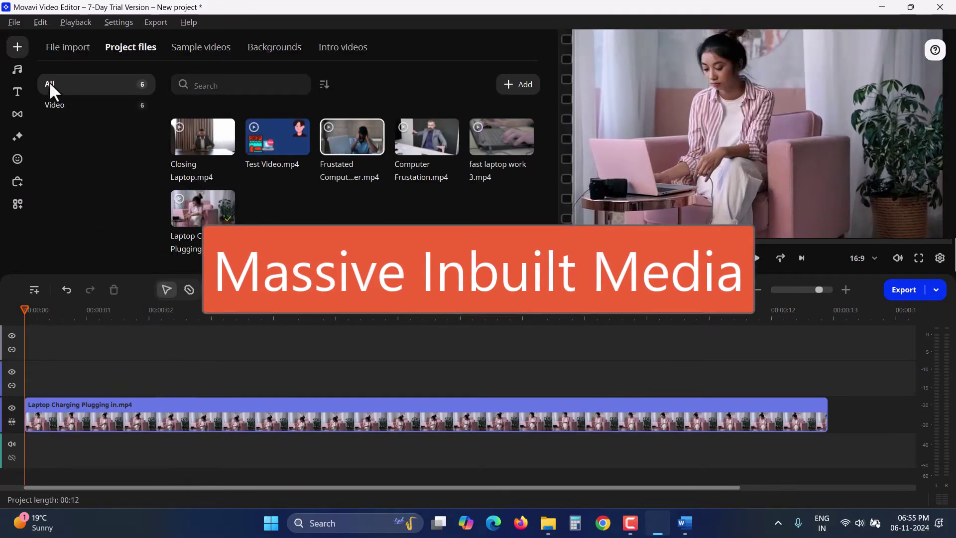
- Preview the Adams, Aivazovsky and other filters on the laptop-charging clip
{"action": "left_click", "coordinate": [17, 114]}
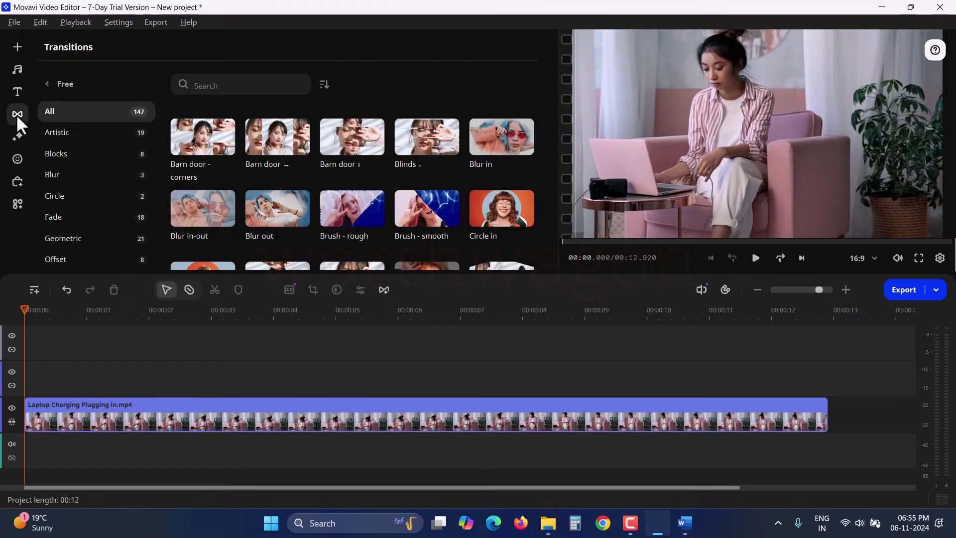
{"action": "left_click", "coordinate": [16, 139]}
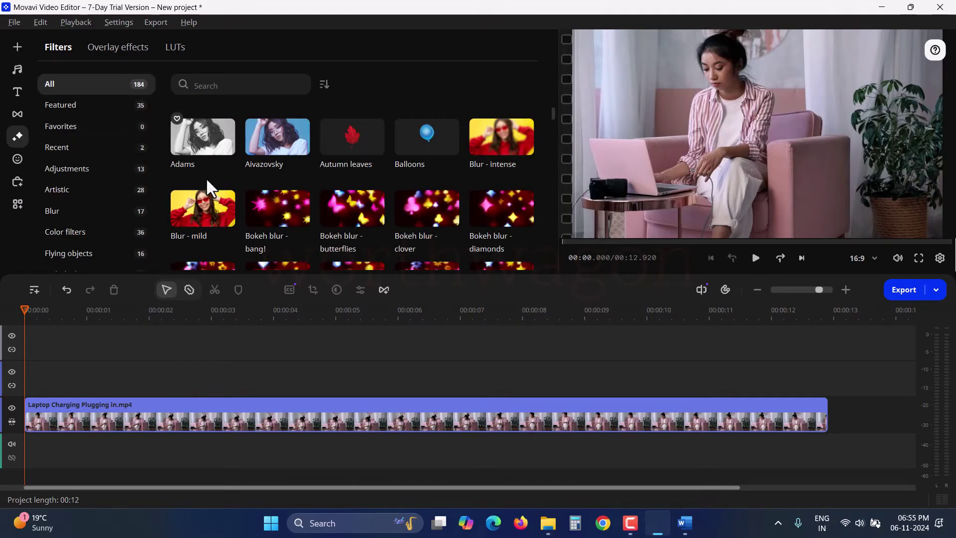
{"action": "left_click", "coordinate": [199, 142]}
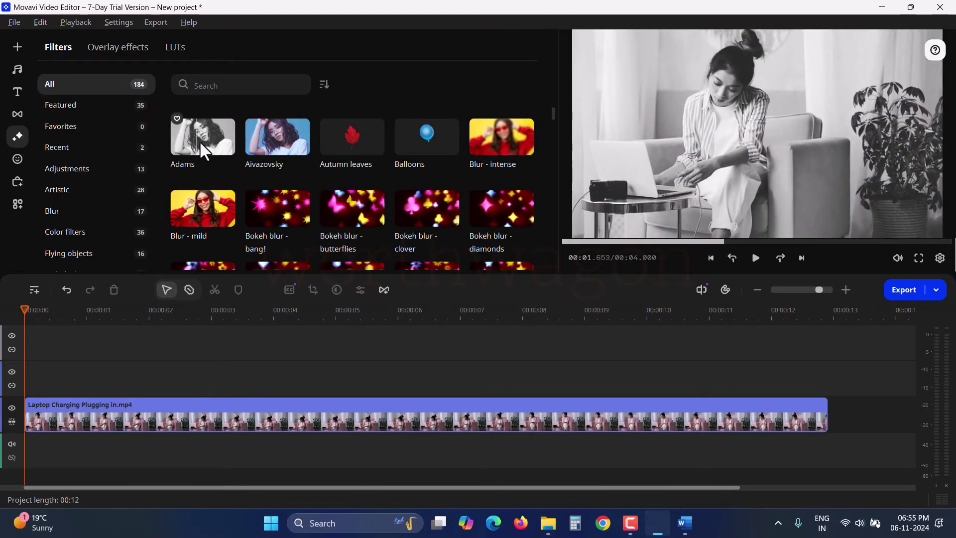
{"action": "left_click", "coordinate": [249, 143]}
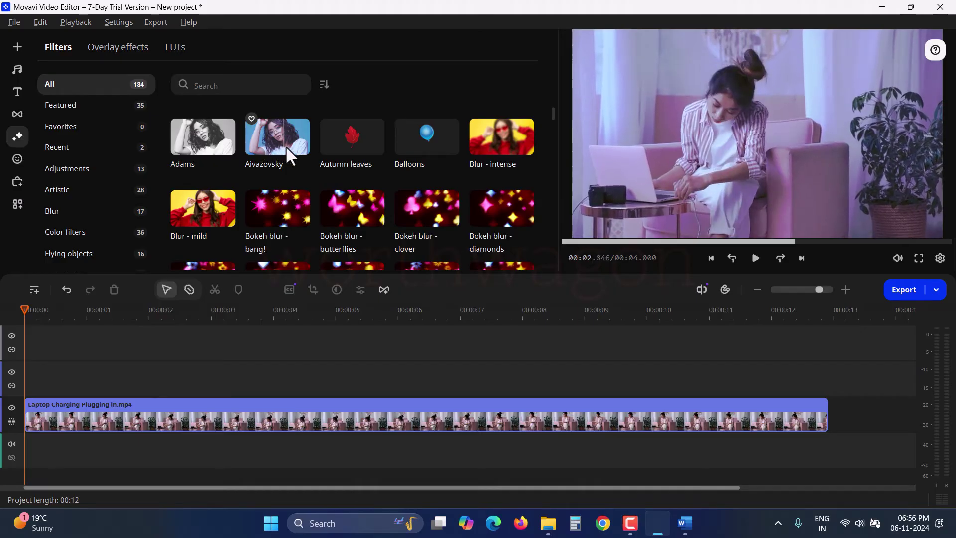
{"action": "mouse_move", "coordinate": [356, 154]}
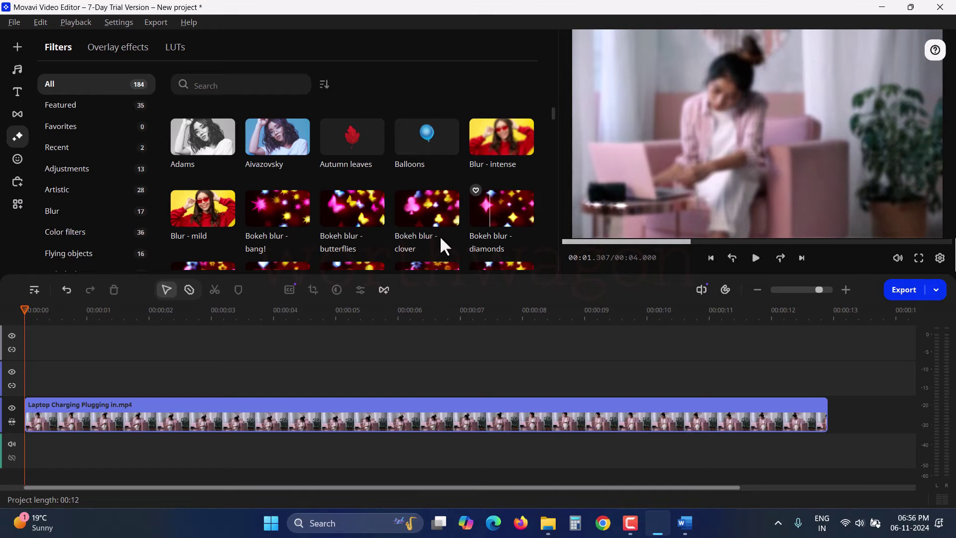
{"action": "scroll", "coordinate": [440, 237], "scroll_direction": "down", "scroll_amount": 2}
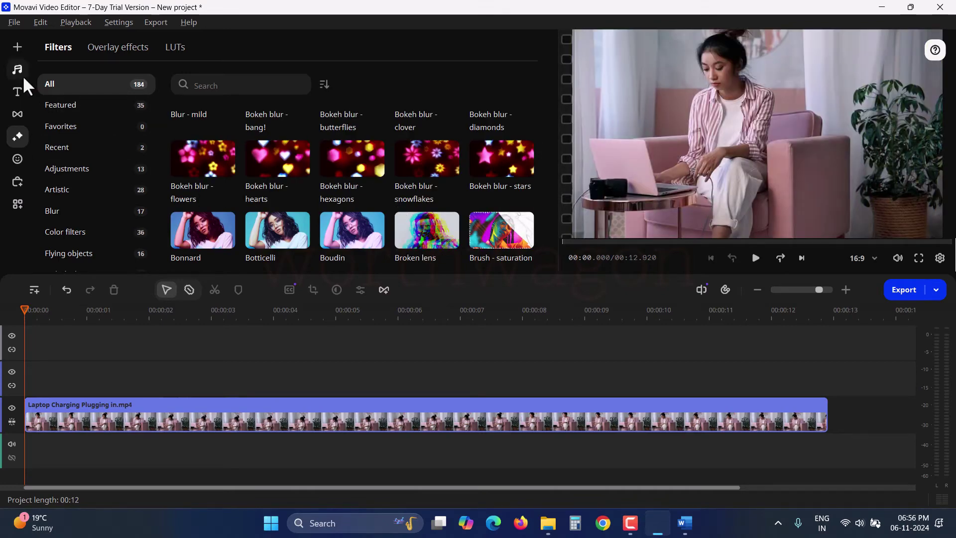
- Browse the featured music tracks and featured sound effects in the Sounds library
{"action": "left_click", "coordinate": [22, 72]}
{"action": "left_click", "coordinate": [58, 48]}
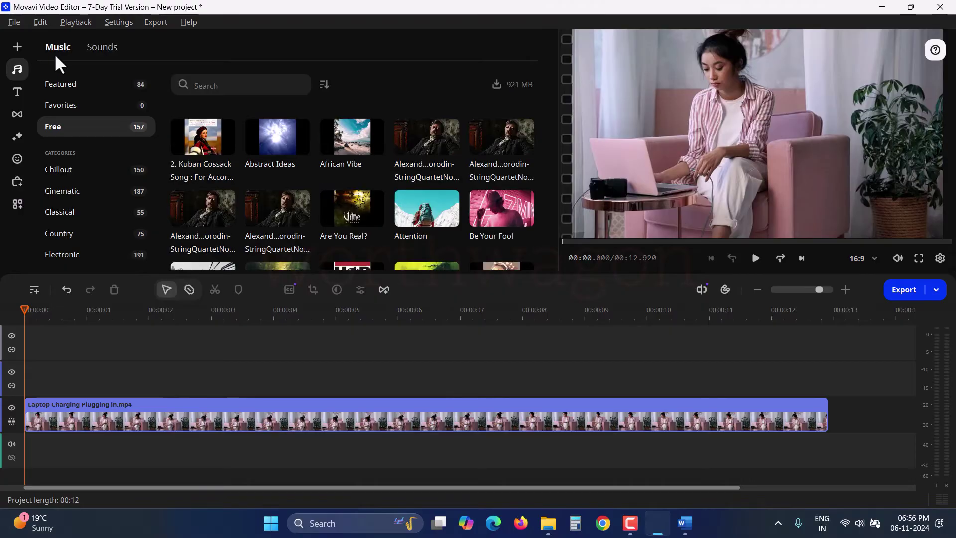
{"action": "scroll", "coordinate": [313, 222], "scroll_direction": "down", "scroll_amount": 3}
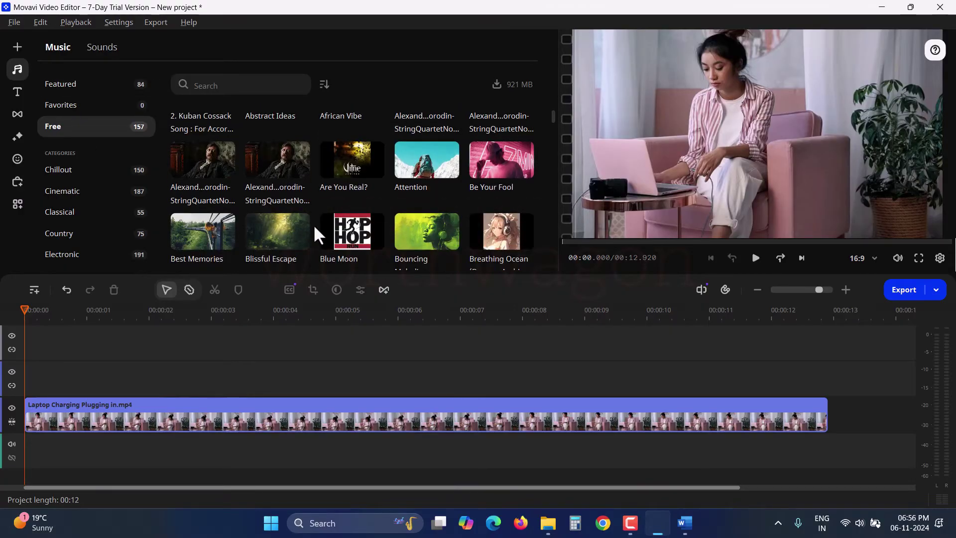
{"action": "left_click", "coordinate": [75, 83]}
{"action": "left_click", "coordinate": [103, 48]}
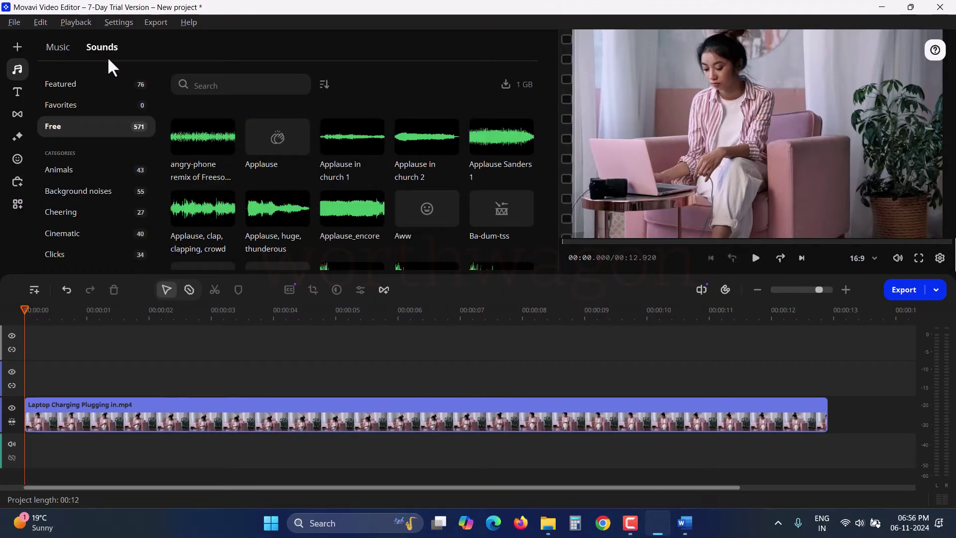
{"action": "left_click", "coordinate": [80, 84]}
- Browse the title and transition categories, then move through Filters to the Stickers library
{"action": "left_click", "coordinate": [16, 93]}
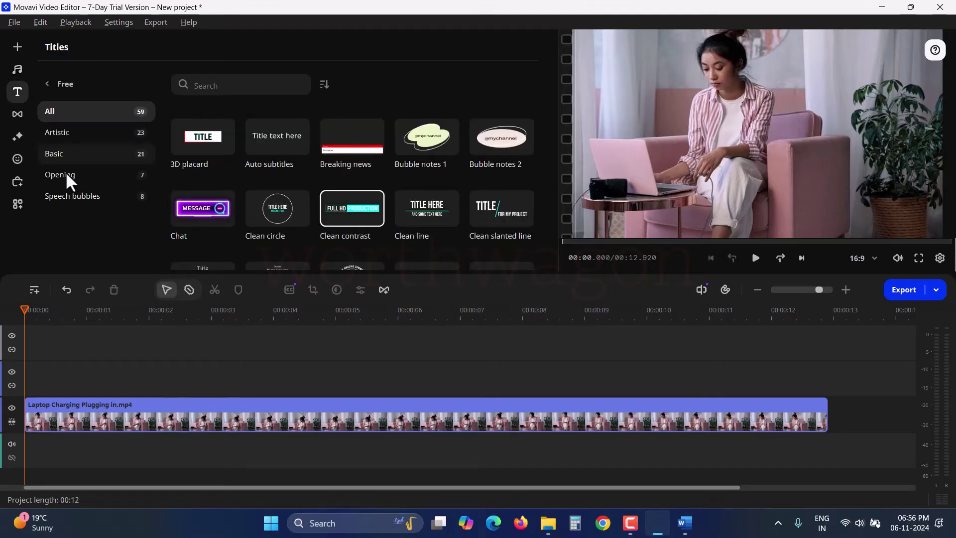
{"action": "left_click", "coordinate": [52, 84]}
{"action": "scroll", "coordinate": [101, 237], "scroll_direction": "down", "scroll_amount": 3}
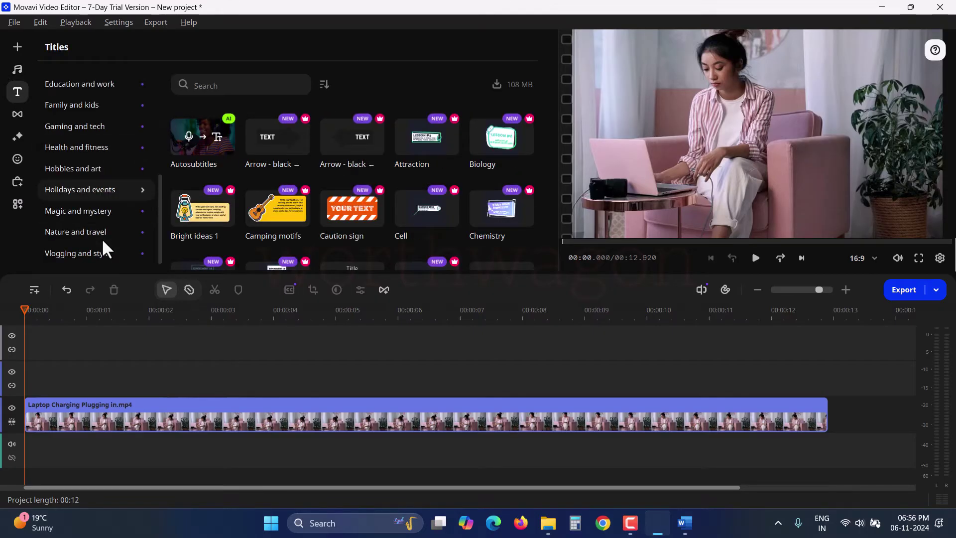
{"action": "left_click", "coordinate": [17, 115]}
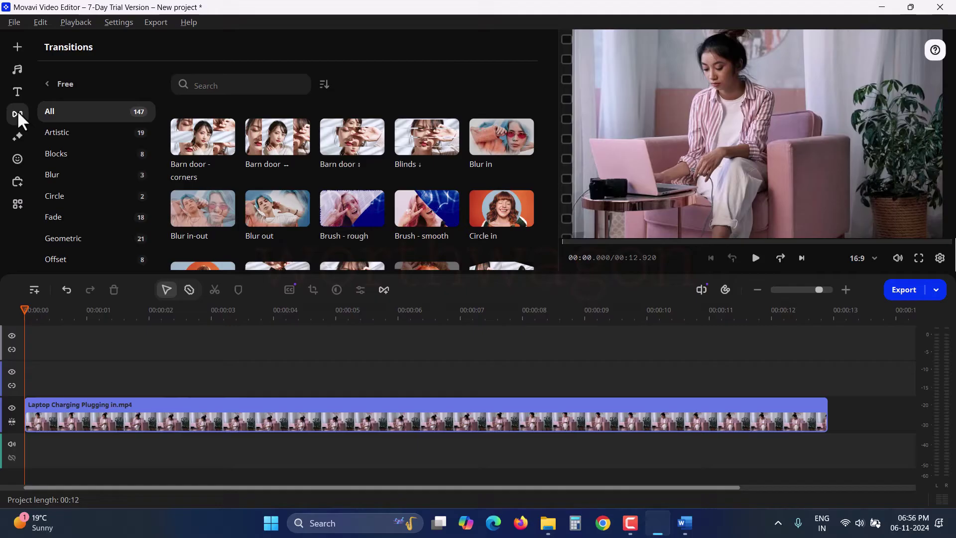
{"action": "left_click", "coordinate": [49, 83]}
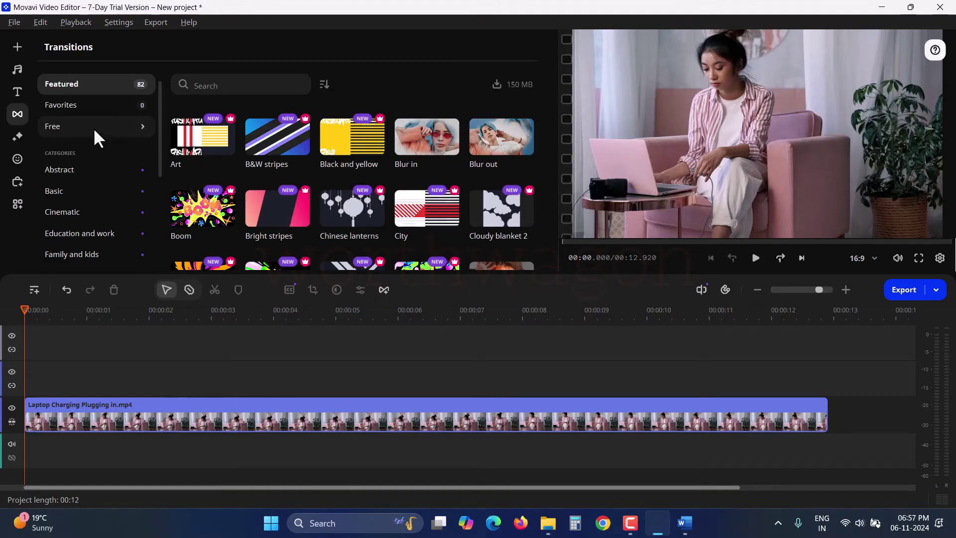
{"action": "scroll", "coordinate": [100, 158], "scroll_direction": "down", "scroll_amount": 5}
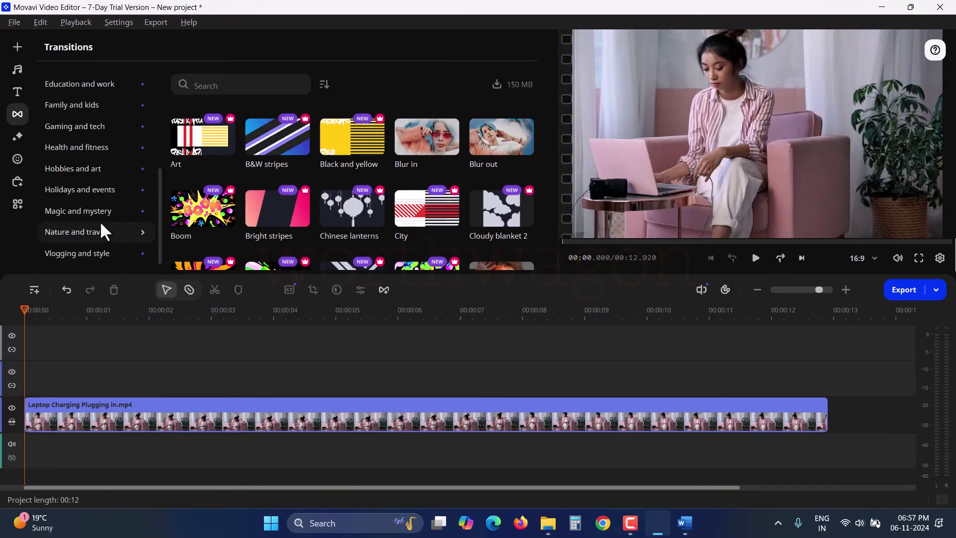
{"action": "scroll", "coordinate": [99, 220], "scroll_direction": "up", "scroll_amount": 5}
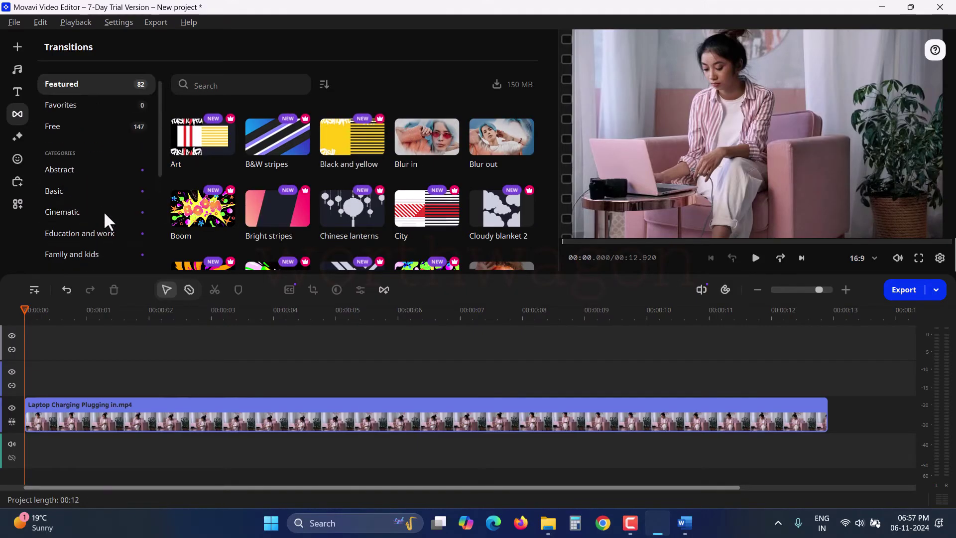
{"action": "left_click", "coordinate": [18, 137]}
{"action": "left_click", "coordinate": [18, 159]}
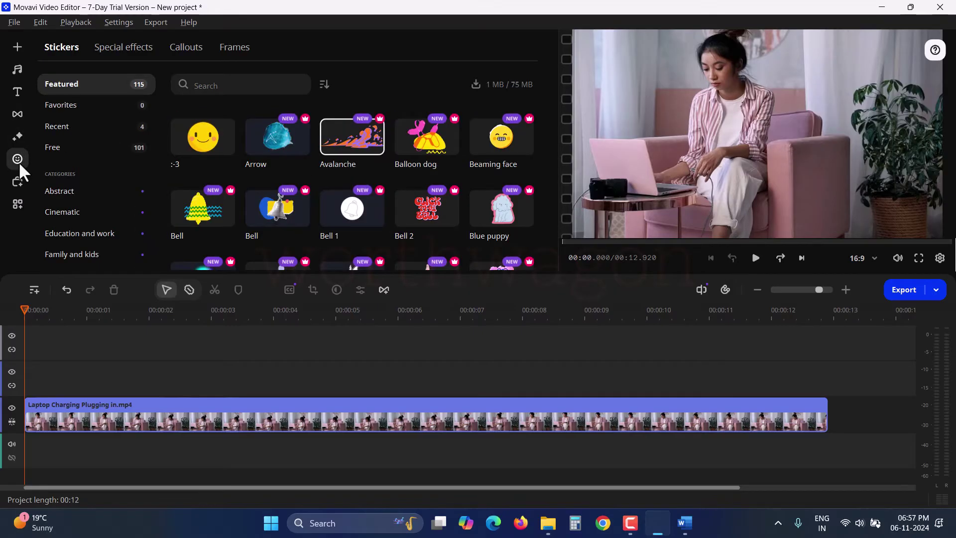
- Browse the special effects, callouts and frames sticker collections
{"action": "left_click", "coordinate": [127, 48]}
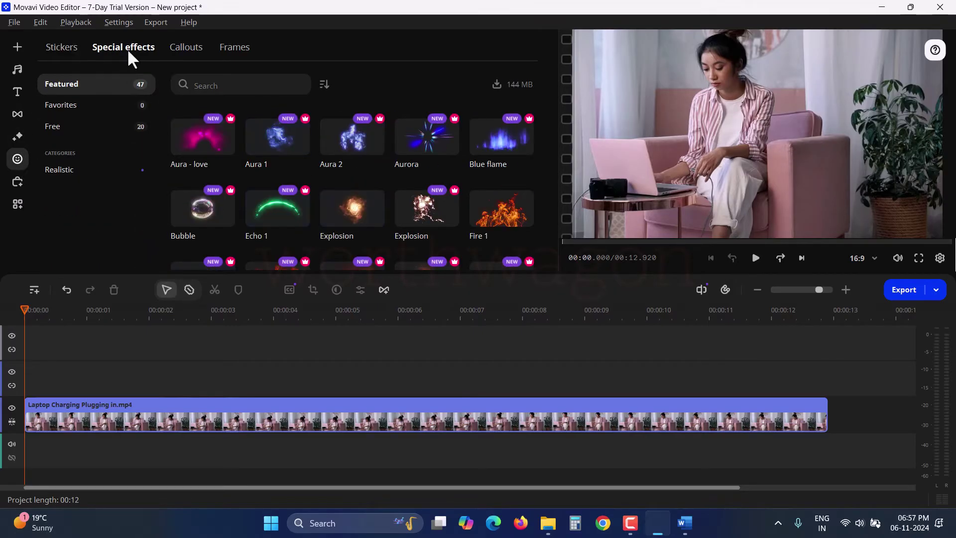
{"action": "left_click", "coordinate": [199, 47]}
{"action": "left_click", "coordinate": [238, 47]}
{"action": "mouse_move", "coordinate": [297, 130]}
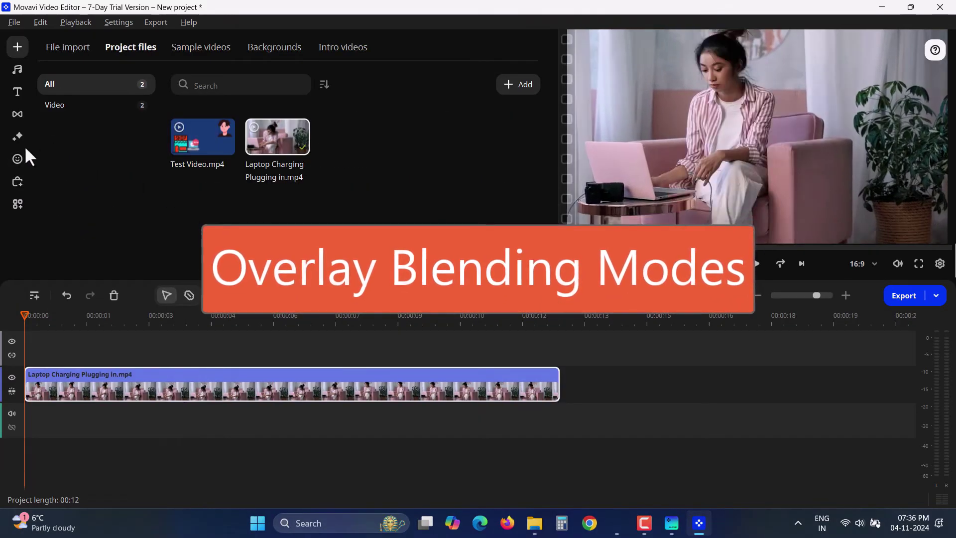
- Apply the free Flashing lights overlay effect to the selected laptop clip
{"action": "left_click", "coordinate": [19, 157]}
{"action": "left_click", "coordinate": [16, 142]}
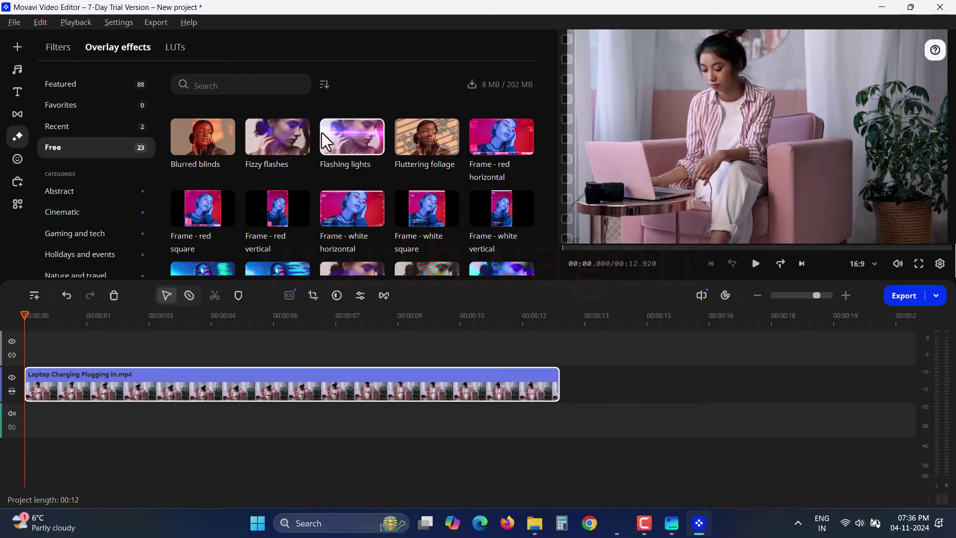
{"action": "right_click", "coordinate": [351, 143]}
{"action": "left_click", "coordinate": [520, 177]}
- Check Flashing lights under Applied effects in Clip properties and view its blending modes
{"action": "double_click", "coordinate": [160, 380]}
{"action": "left_click", "coordinate": [135, 94]}
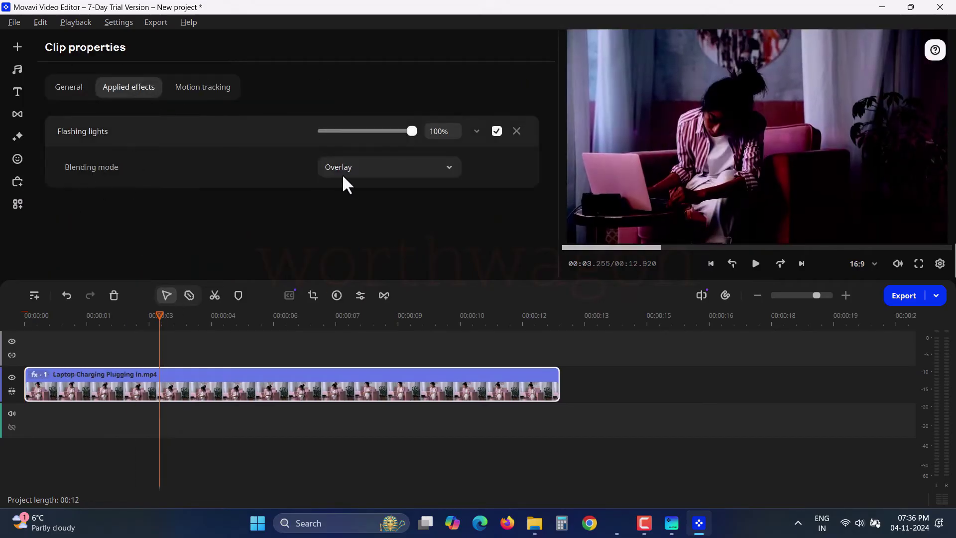
{"action": "left_click", "coordinate": [343, 172]}
{"action": "scroll", "coordinate": [364, 224], "scroll_direction": "up", "scroll_amount": 2}
{"action": "scroll", "coordinate": [370, 269], "scroll_direction": "down", "scroll_amount": 3}
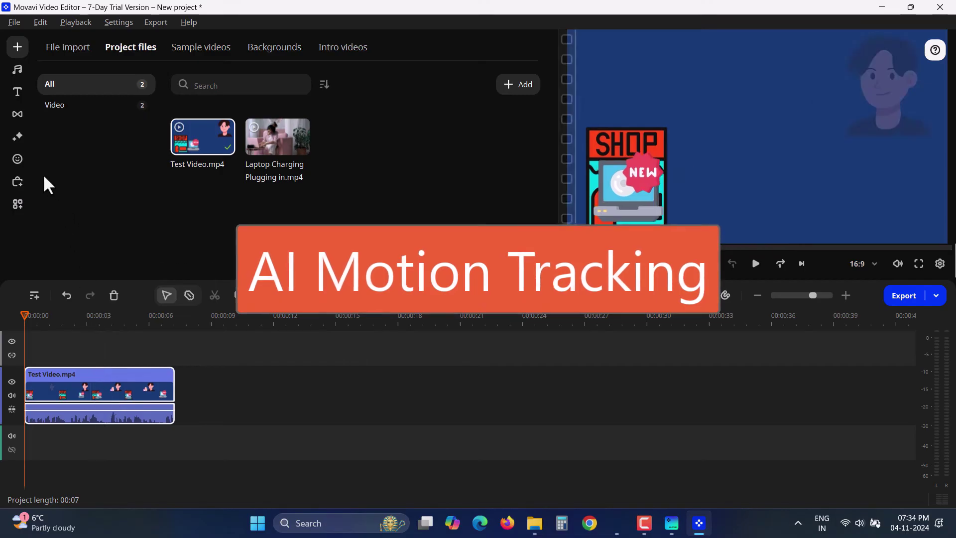
- Place the :-3 smiley sticker on the top track and preview it at 0.78 s
{"action": "left_click", "coordinate": [18, 159]}
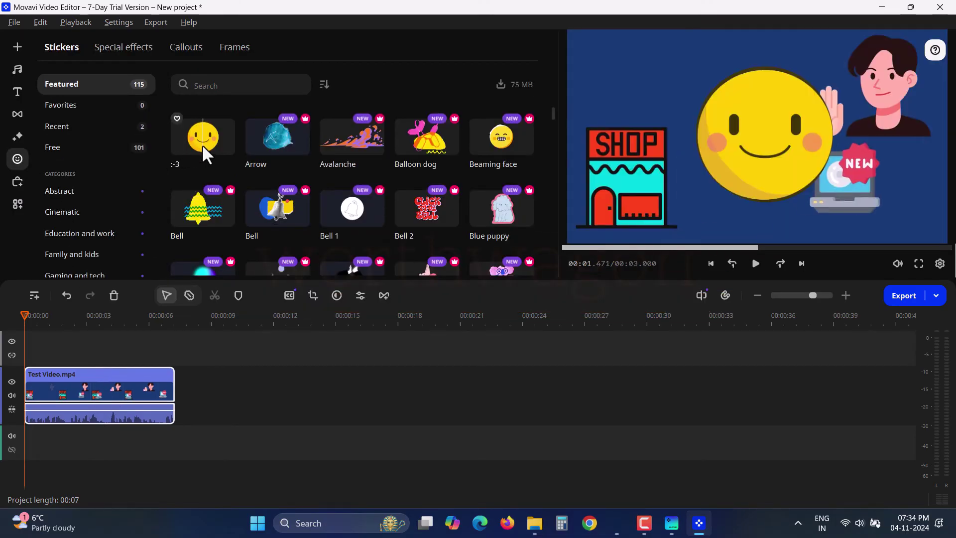
{"action": "left_click_drag", "start_coordinate": [196, 139], "coordinate": [31, 332]}
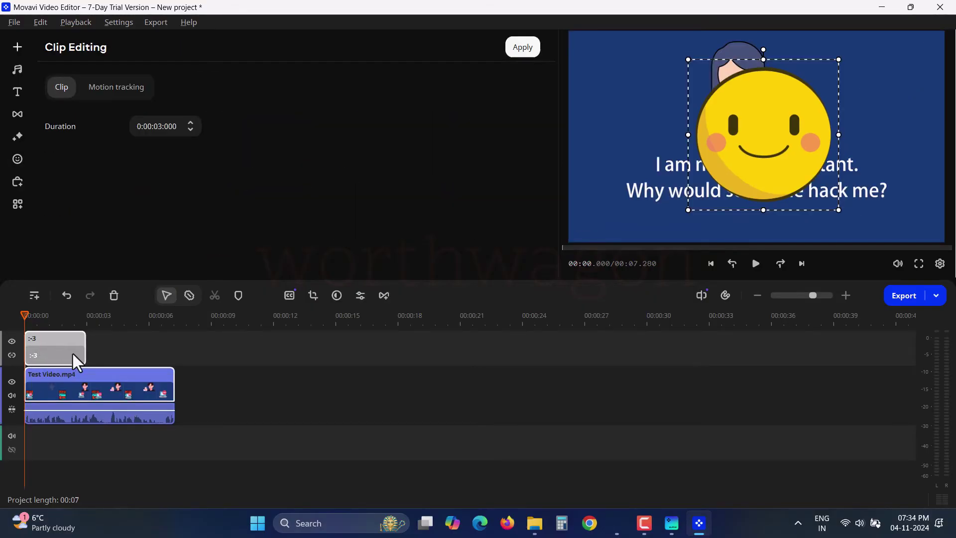
{"action": "left_click", "coordinate": [41, 322]}
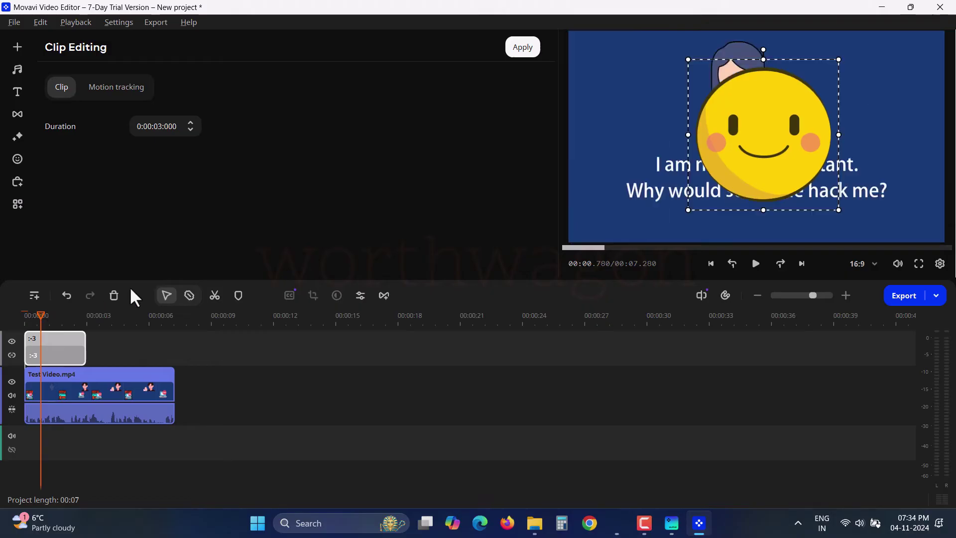
- Squash and shrink the smiley, moving it to the upper-left corner above the SHOP sign
{"action": "mouse_move", "coordinate": [822, 133]}
{"action": "mouse_move", "coordinate": [764, 209]}
{"action": "left_mouse_down"}
{"action": "mouse_move", "coordinate": [749, 140]}
{"action": "mouse_move", "coordinate": [758, 195]}
{"action": "left_mouse_up"}
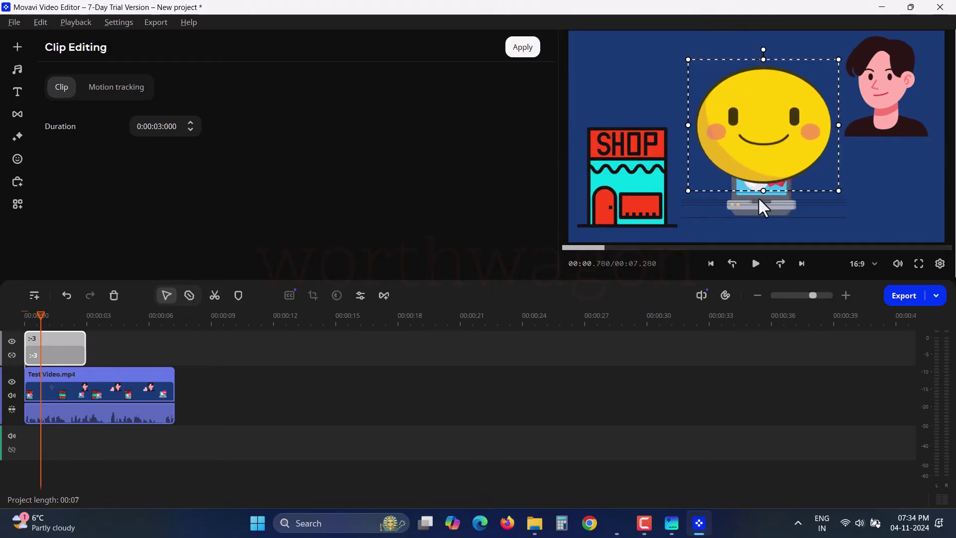
{"action": "left_click_drag", "start_coordinate": [837, 190], "coordinate": [637, 90]}
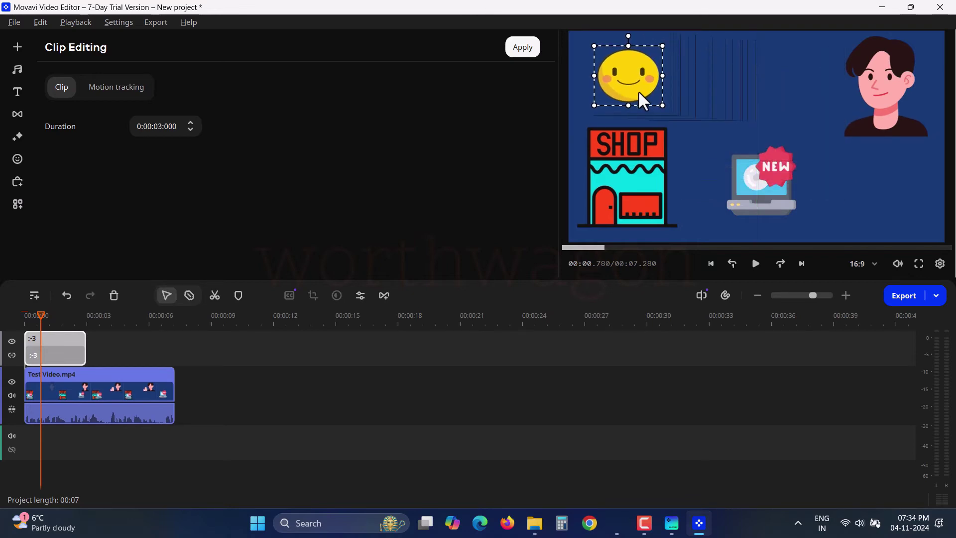
{"action": "left_click", "coordinate": [23, 315]}
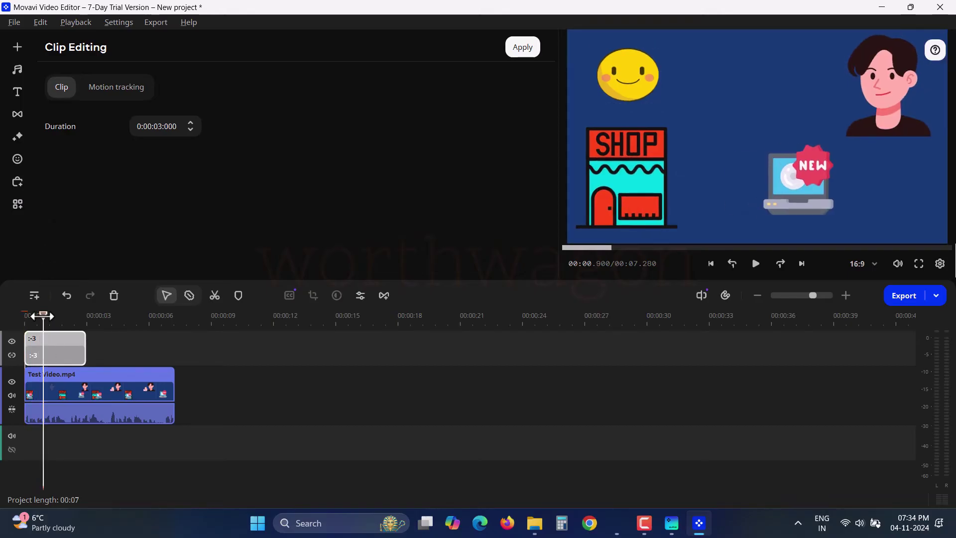
- Frame the SHOP/NEW graphic, run Precise AI motion tracking for the smiley sticker, and play back the result
{"action": "left_click", "coordinate": [108, 87]}
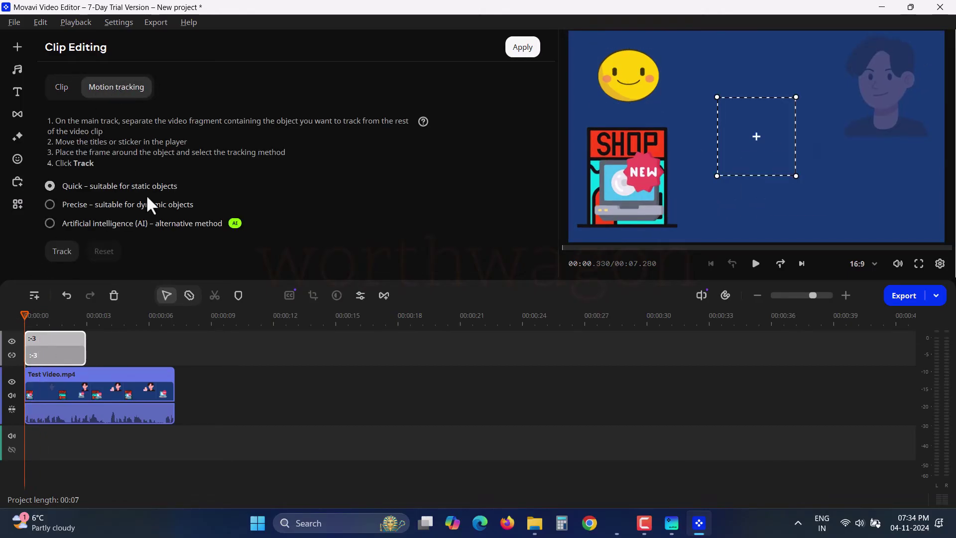
{"action": "left_click_drag", "start_coordinate": [767, 149], "coordinate": [640, 195]}
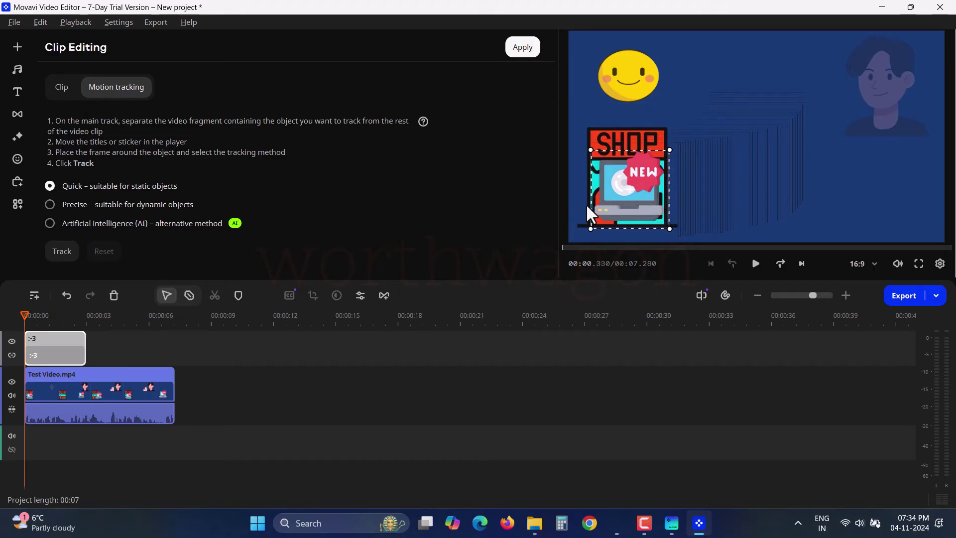
{"action": "left_click", "coordinate": [80, 206]}
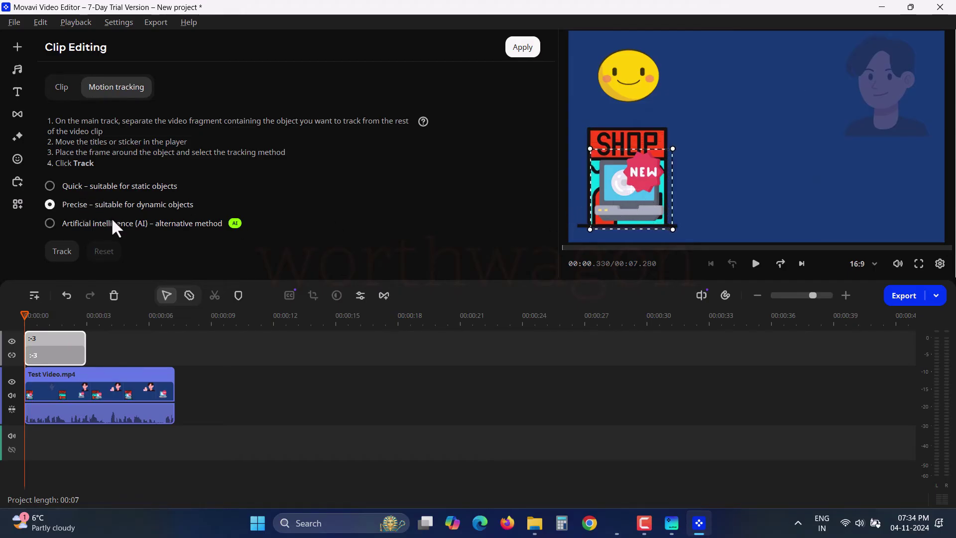
{"action": "left_click", "coordinate": [50, 223]}
{"action": "left_click", "coordinate": [61, 256]}
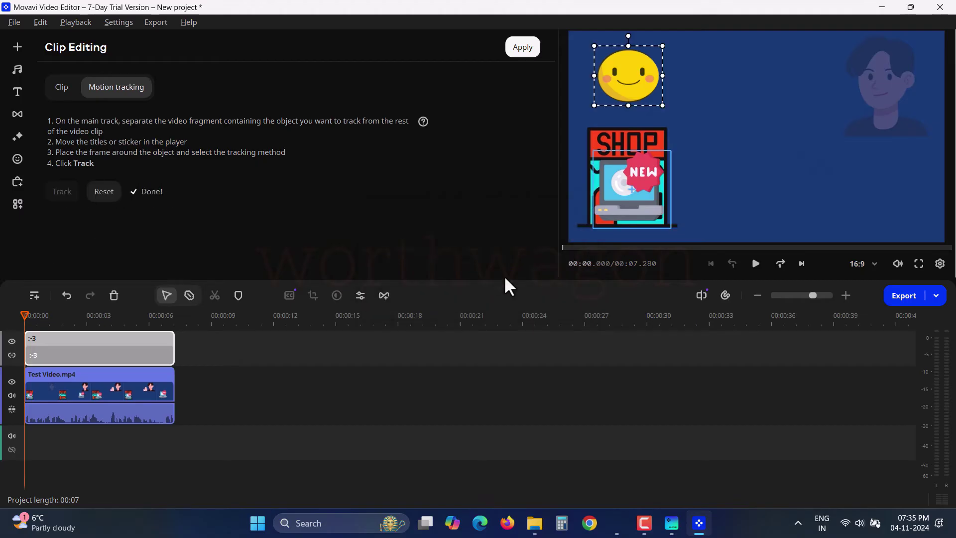
{"action": "left_click", "coordinate": [756, 263]}
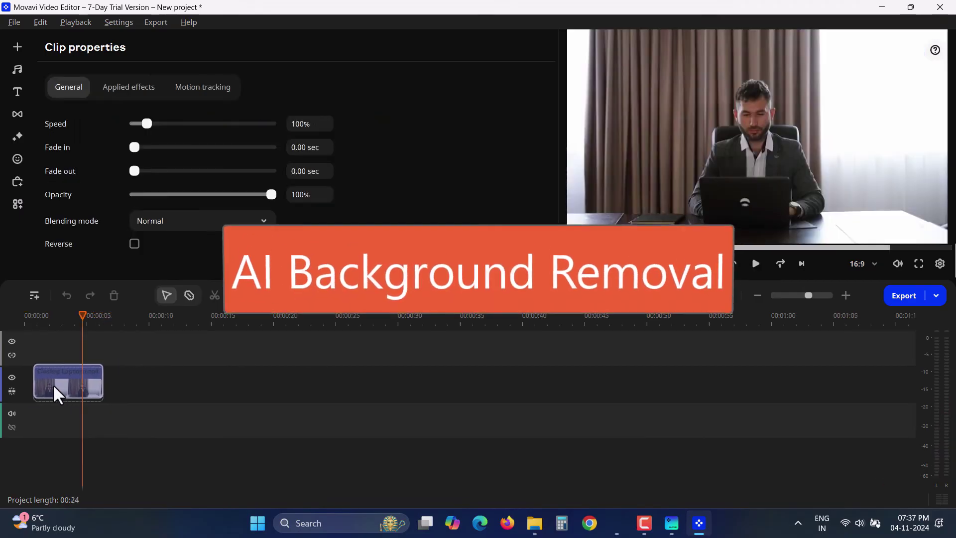
- Add 'Closing Laptop.mp4' to the timeline and remove its background using Precise mode
{"action": "left_click_drag", "start_coordinate": [53, 383], "coordinate": [54, 386]}
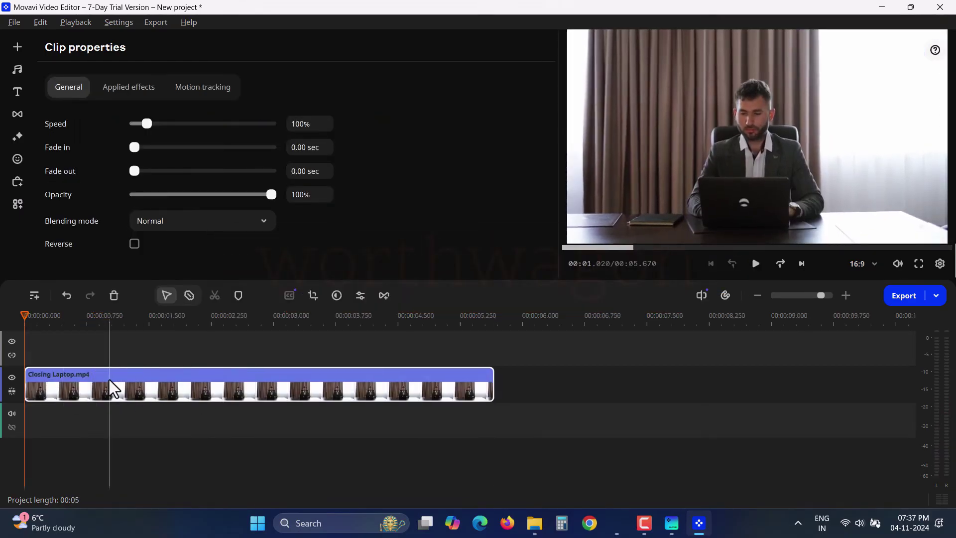
{"action": "left_click", "coordinate": [17, 203]}
{"action": "left_click", "coordinate": [83, 190]}
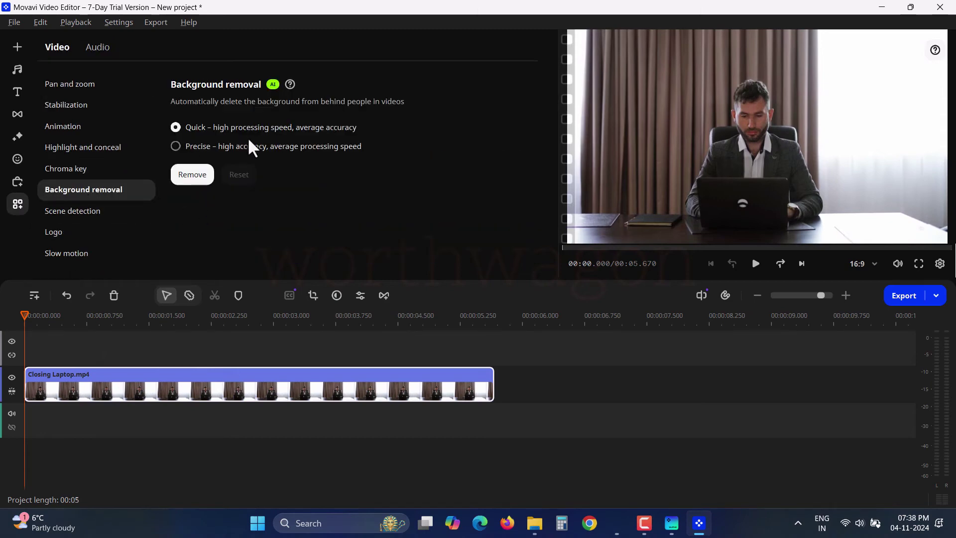
{"action": "left_click", "coordinate": [177, 147]}
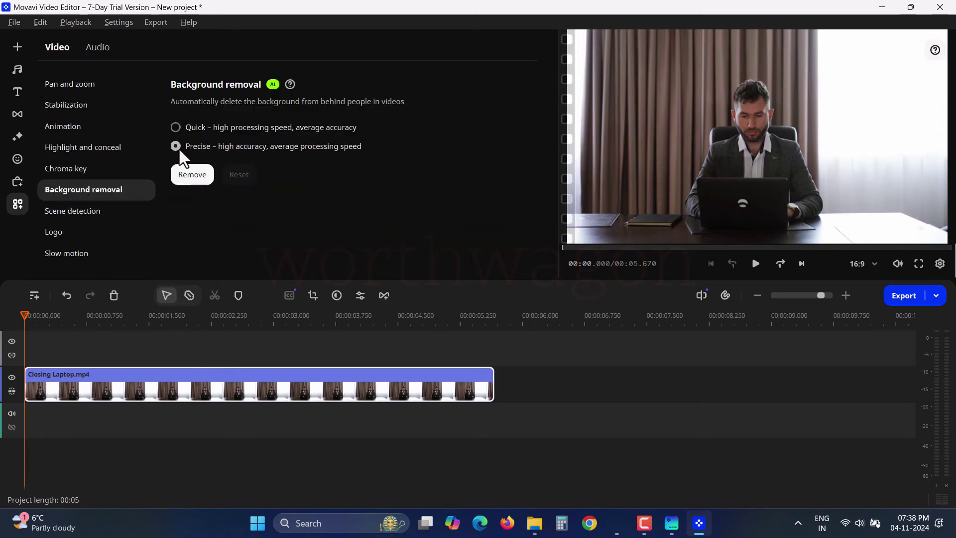
{"action": "left_click", "coordinate": [194, 175]}
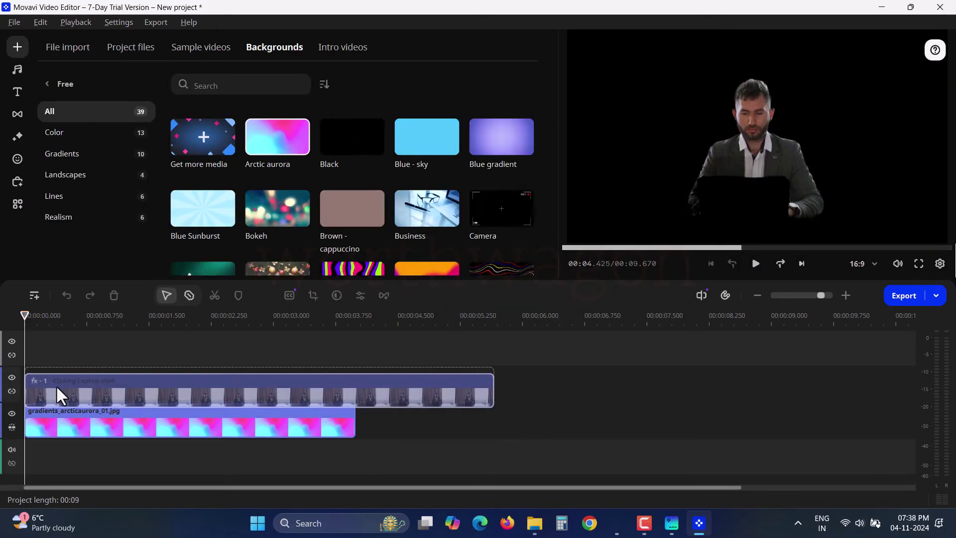
- Preview the clip, then apply Artificial intelligence noise removal from Tools > Audio
{"action": "key", "text": "space"}
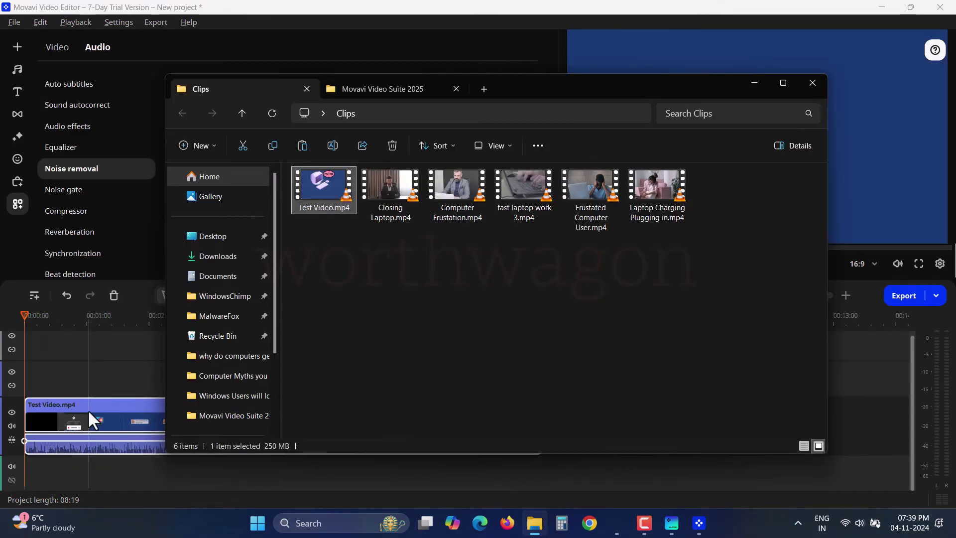
{"action": "left_click", "coordinate": [92, 410]}
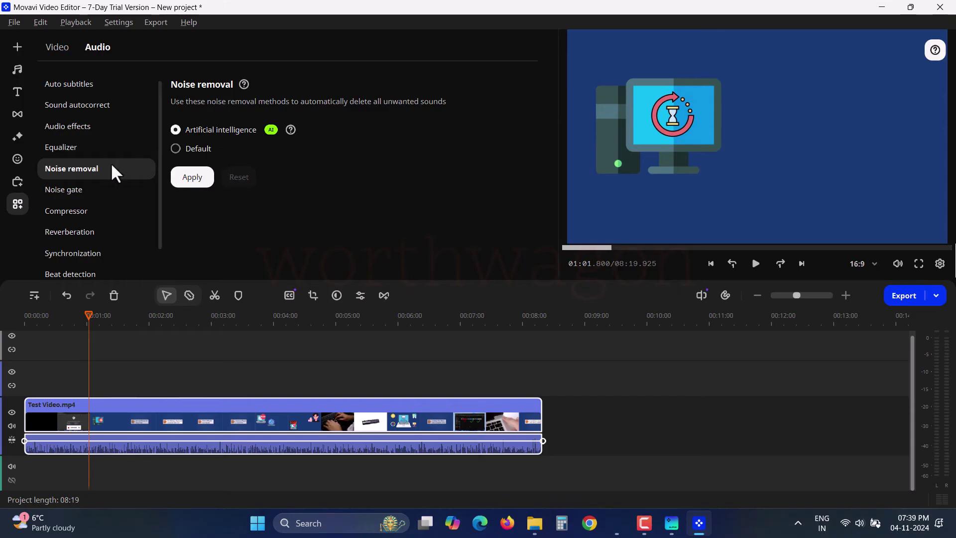
{"action": "left_click", "coordinate": [47, 46]}
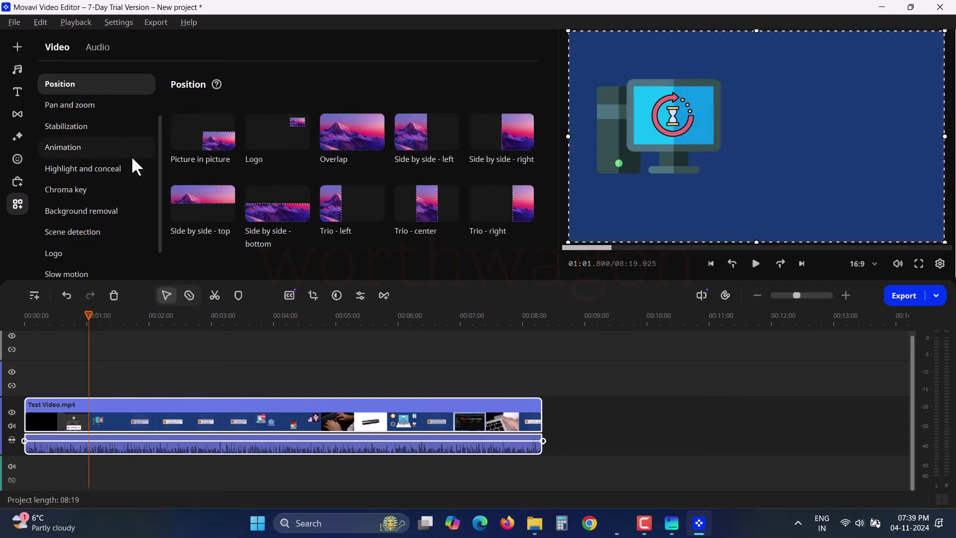
{"action": "left_click", "coordinate": [104, 46]}
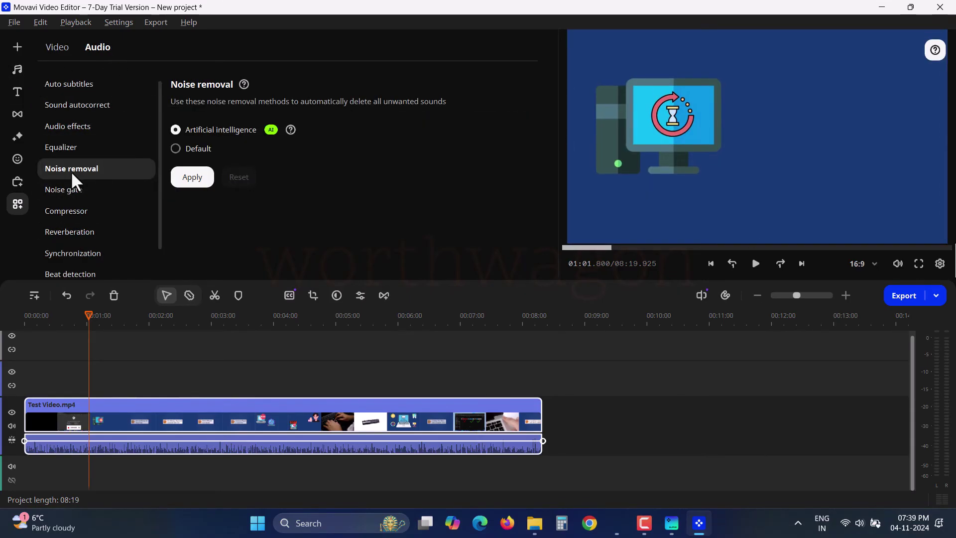
{"action": "left_click", "coordinate": [200, 177]}
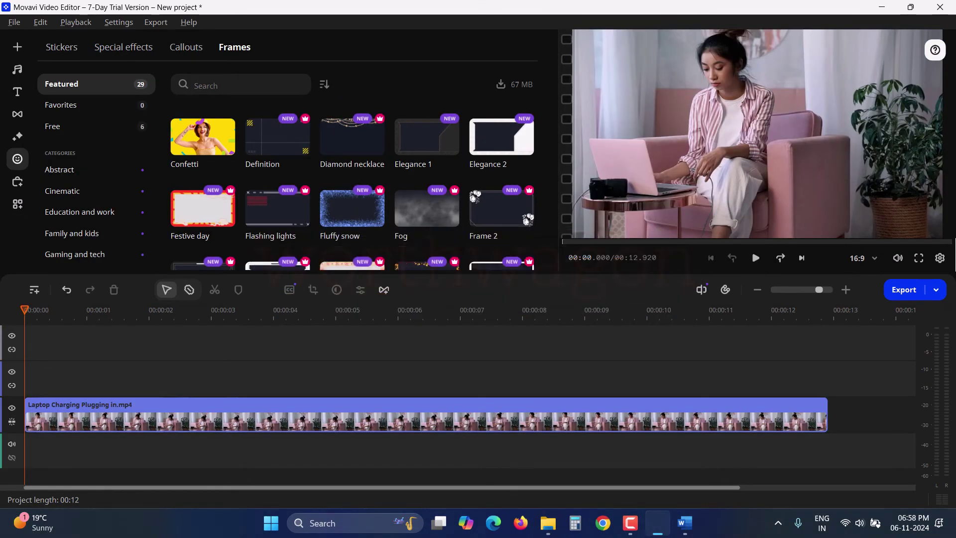
- Move the playhead to about 00:01.810 and bring up the Color adjustments presets
{"action": "left_click_drag", "start_coordinate": [30, 461], "coordinate": [136, 422]}
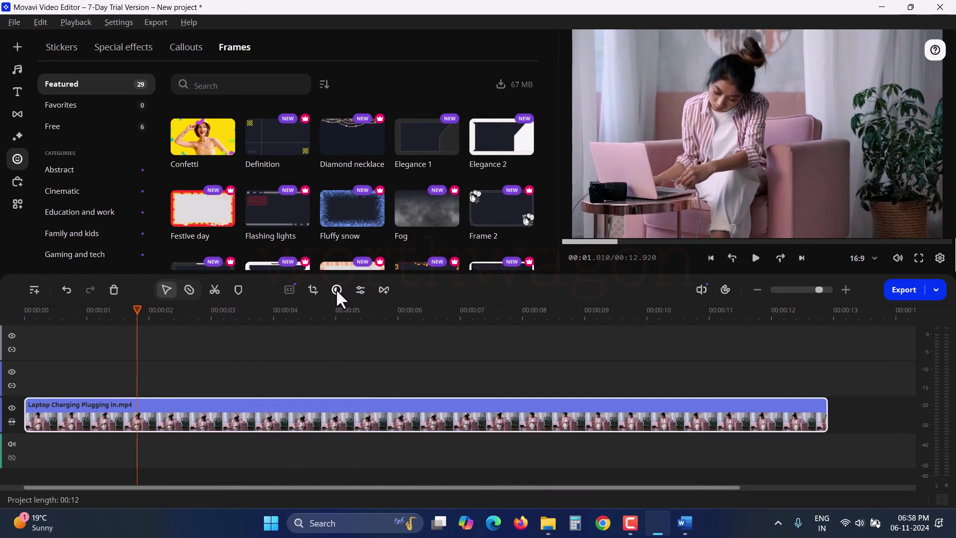
{"action": "left_click", "coordinate": [337, 290]}
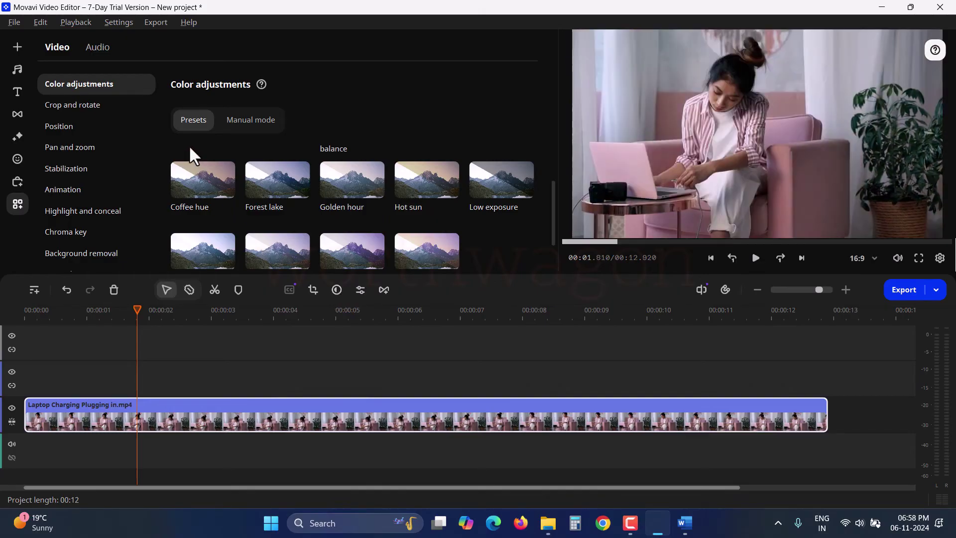
{"action": "scroll", "coordinate": [208, 217], "scroll_direction": "up", "scroll_amount": 2}
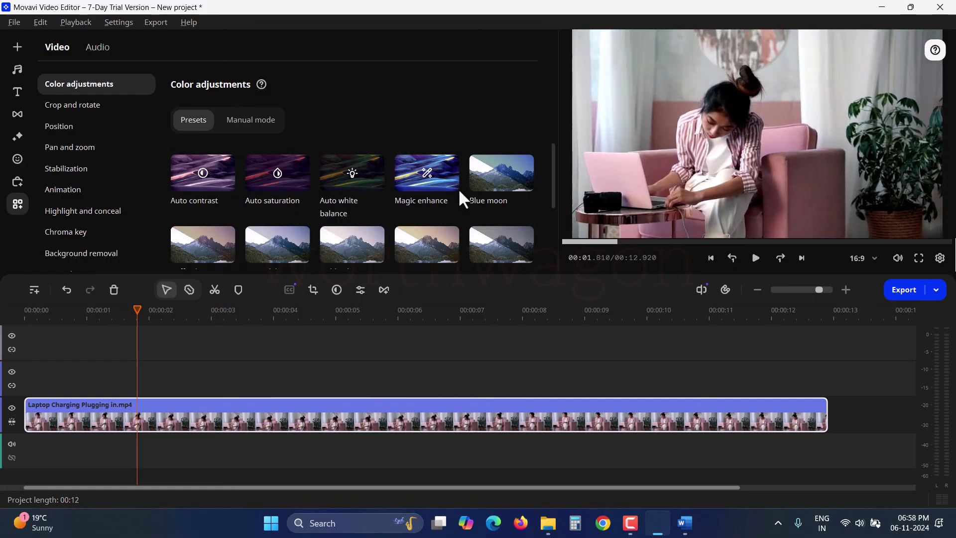
- In Manual mode, raise brightness to 18, lower contrast, and set hue 9, temperature -19, tint 7
{"action": "left_click", "coordinate": [249, 127]}
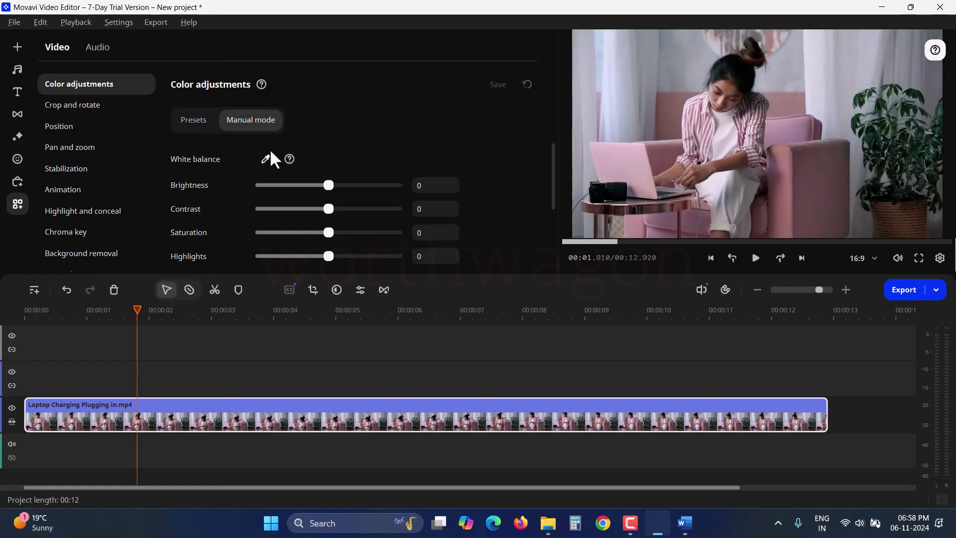
{"action": "left_click_drag", "start_coordinate": [327, 186], "coordinate": [341, 185]}
{"action": "left_click_drag", "start_coordinate": [329, 209], "coordinate": [334, 260]}
{"action": "scroll", "coordinate": [354, 220], "scroll_direction": "down", "scroll_amount": 2}
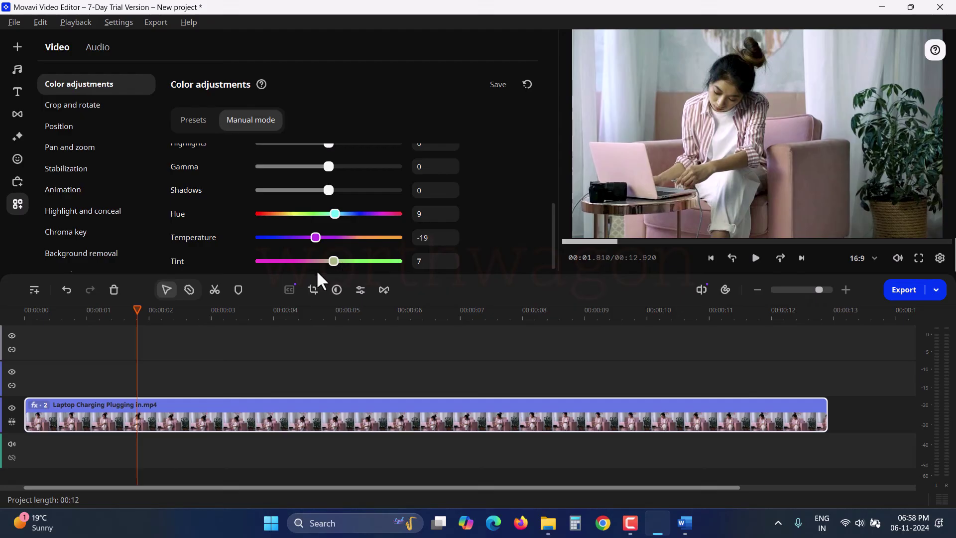
{"action": "left_click", "coordinate": [330, 311]}
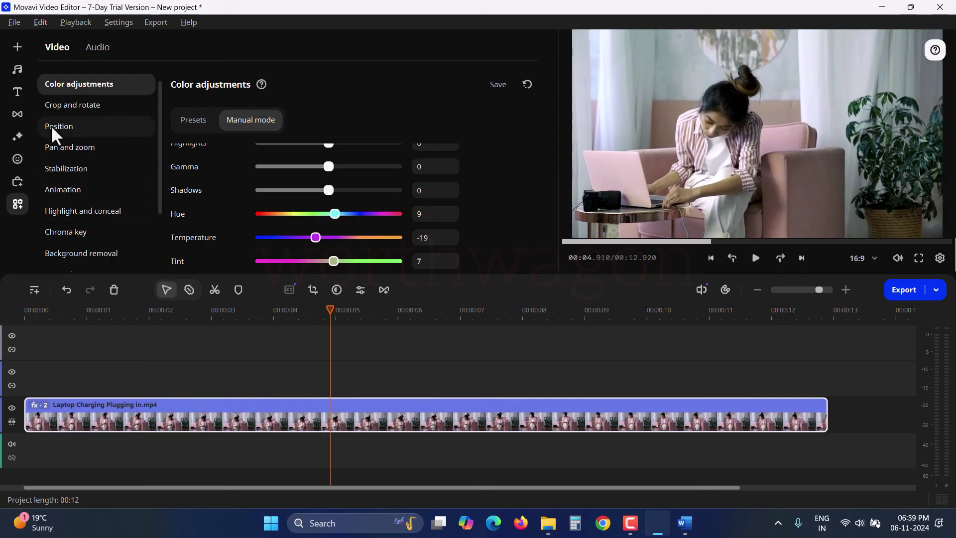
- Browse the Crop and rotate, Position, and Pan and zoom tool options
{"action": "left_click", "coordinate": [68, 110]}
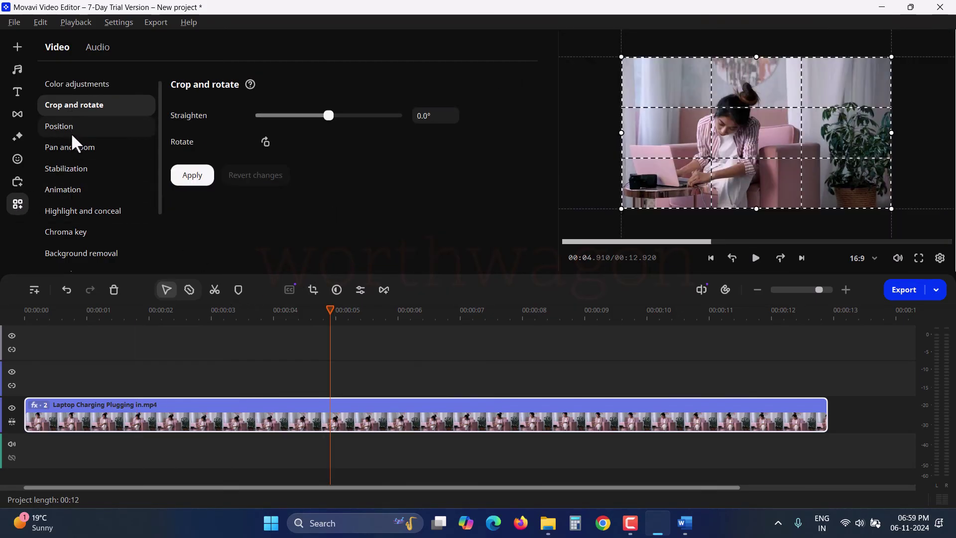
{"action": "left_click", "coordinate": [69, 128]}
{"action": "left_click", "coordinate": [79, 147]}
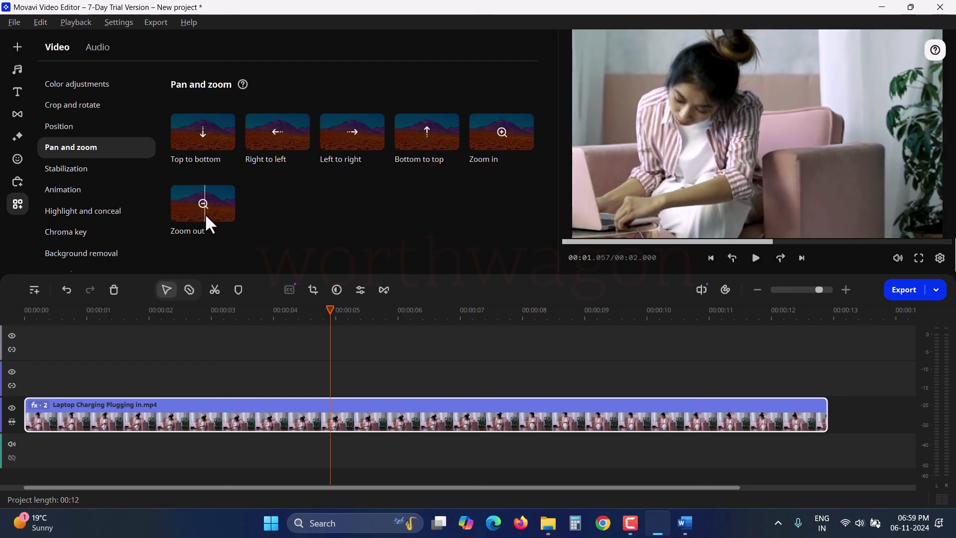
{"action": "scroll", "coordinate": [67, 243], "scroll_direction": "down", "scroll_amount": 2}
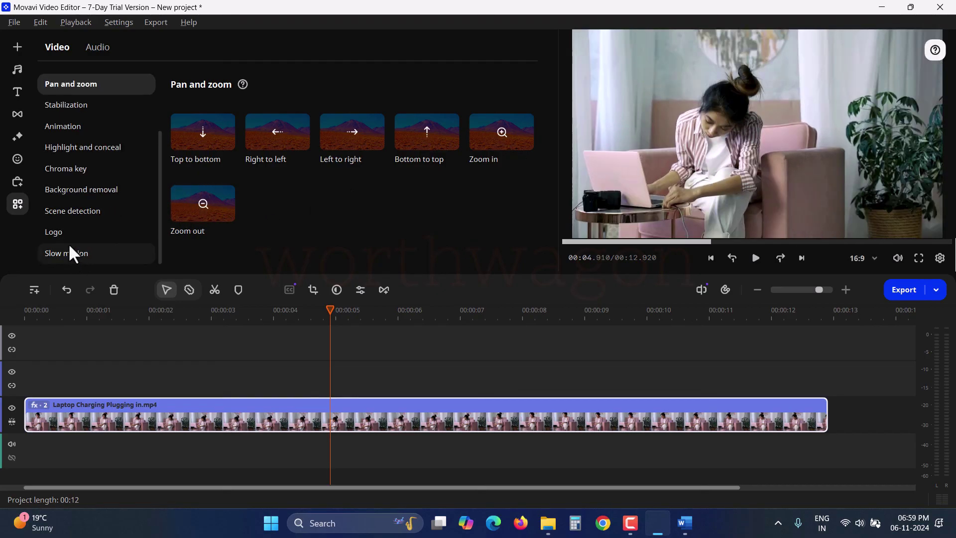
- Browse Background removal, Chroma key, Scene detection and Logo, then nudge the Slow motion slider
{"action": "left_click", "coordinate": [69, 190]}
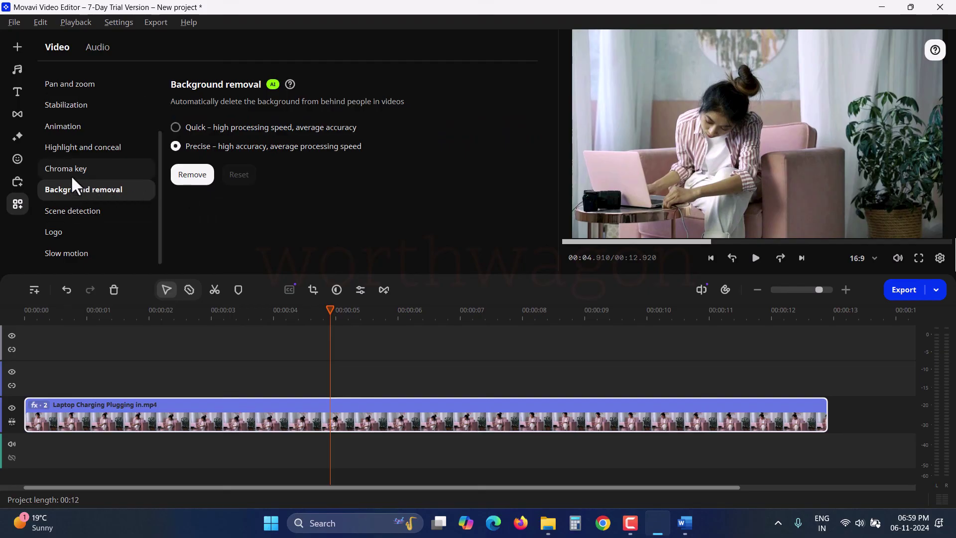
{"action": "left_click", "coordinate": [68, 173]}
{"action": "left_click", "coordinate": [80, 213]}
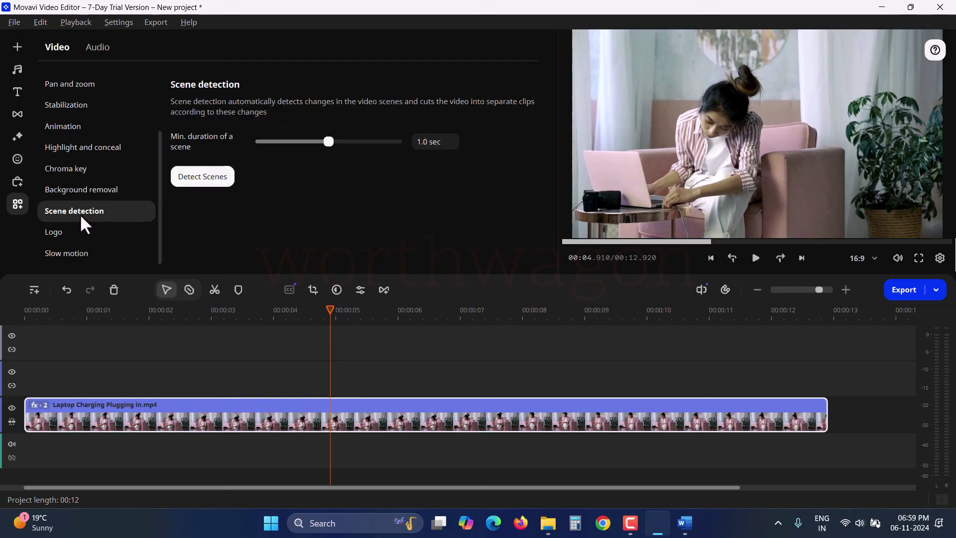
{"action": "left_click", "coordinate": [62, 232]}
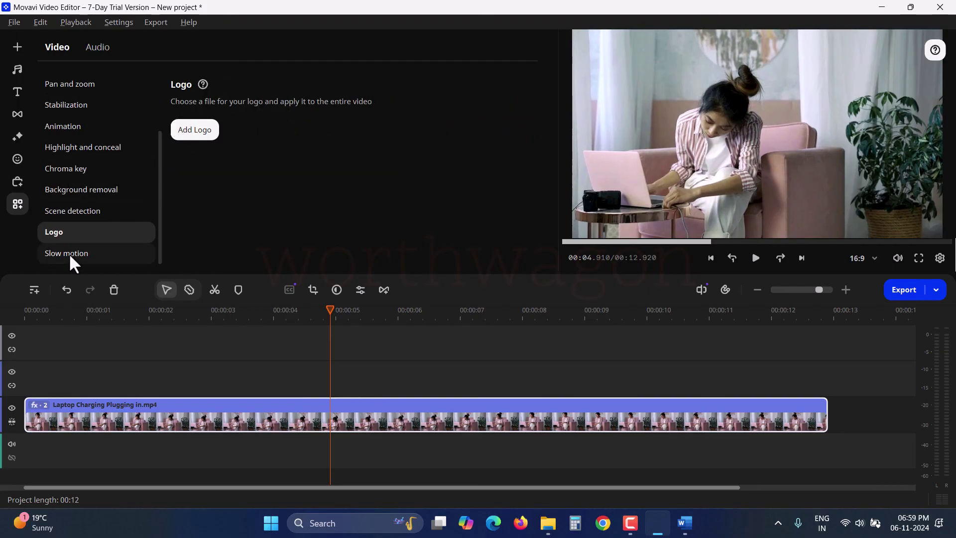
{"action": "left_click", "coordinate": [69, 253]}
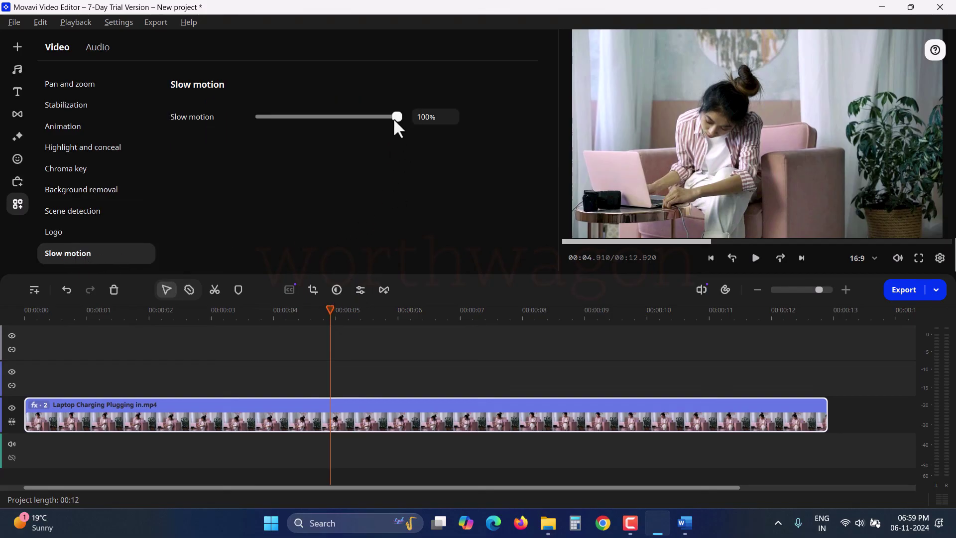
{"action": "mouse_move", "coordinate": [393, 117]}
{"action": "left_mouse_down"}
{"action": "mouse_move", "coordinate": [362, 123]}
{"action": "mouse_move", "coordinate": [399, 127]}
{"action": "left_mouse_up"}
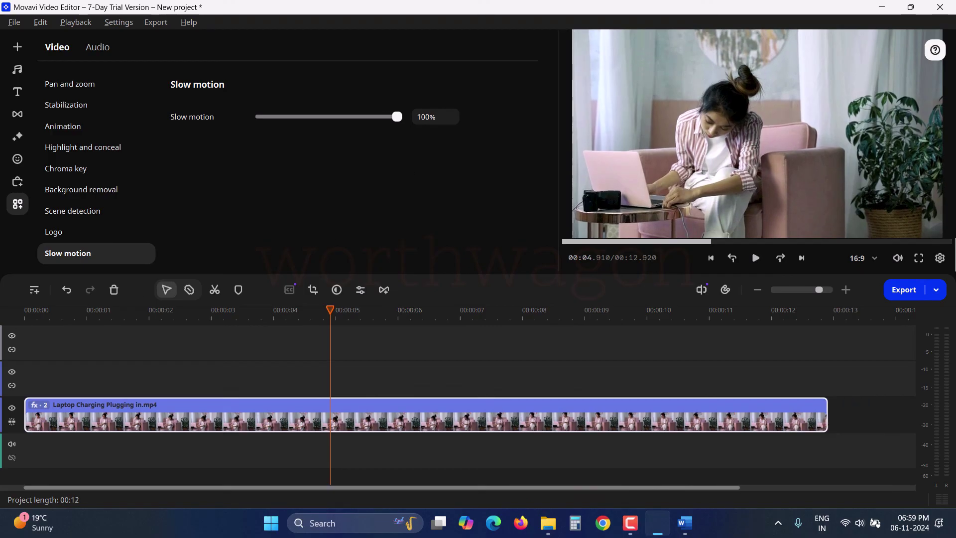